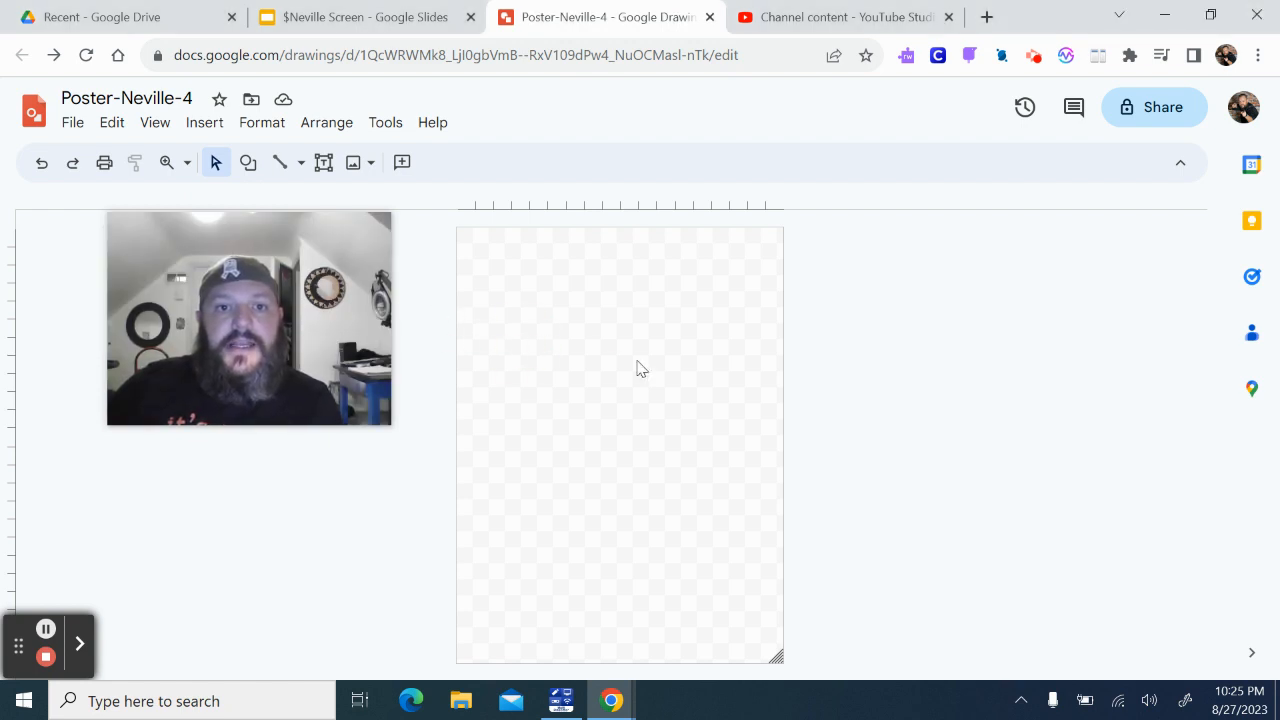
{"action": "left_click", "coordinate": [671, 354]}
{"action": "left_click", "coordinate": [727, 529]}
{"action": "left_click", "coordinate": [530, 547]}
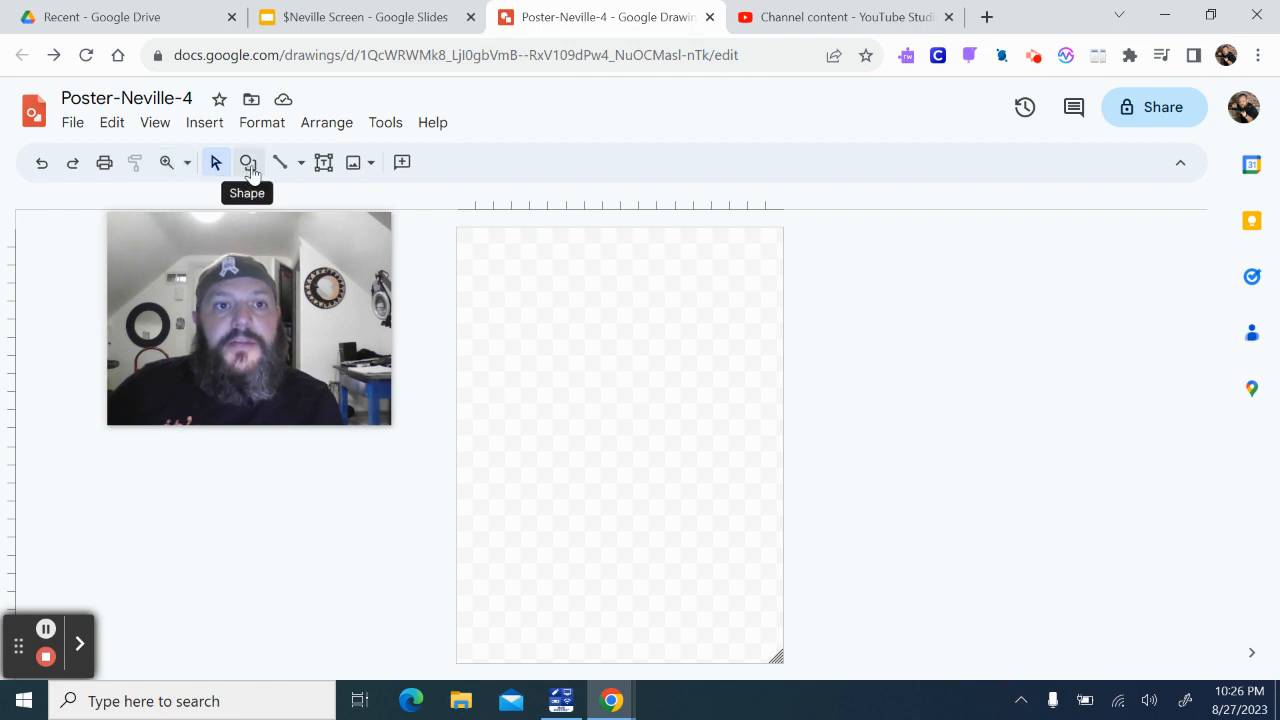
{"action": "left_click", "coordinate": [301, 165]}
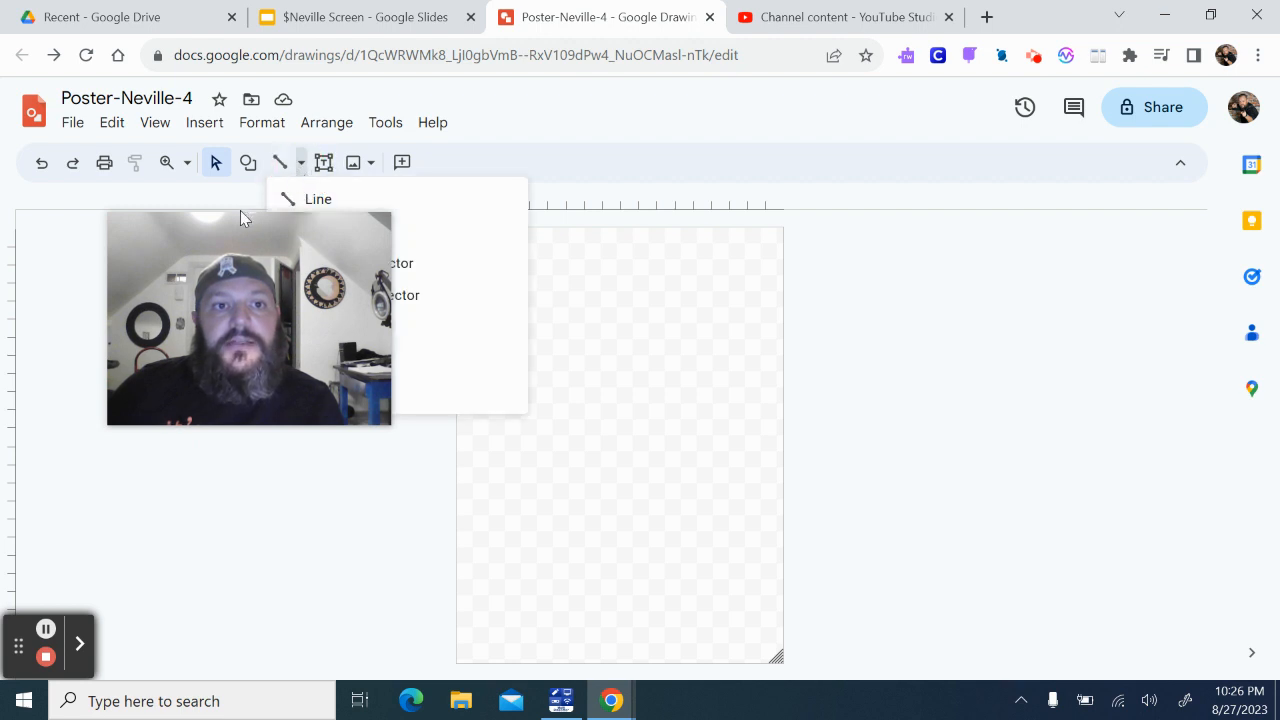
{"action": "left_click_drag", "start_coordinate": [239, 226], "coordinate": [709, 293]}
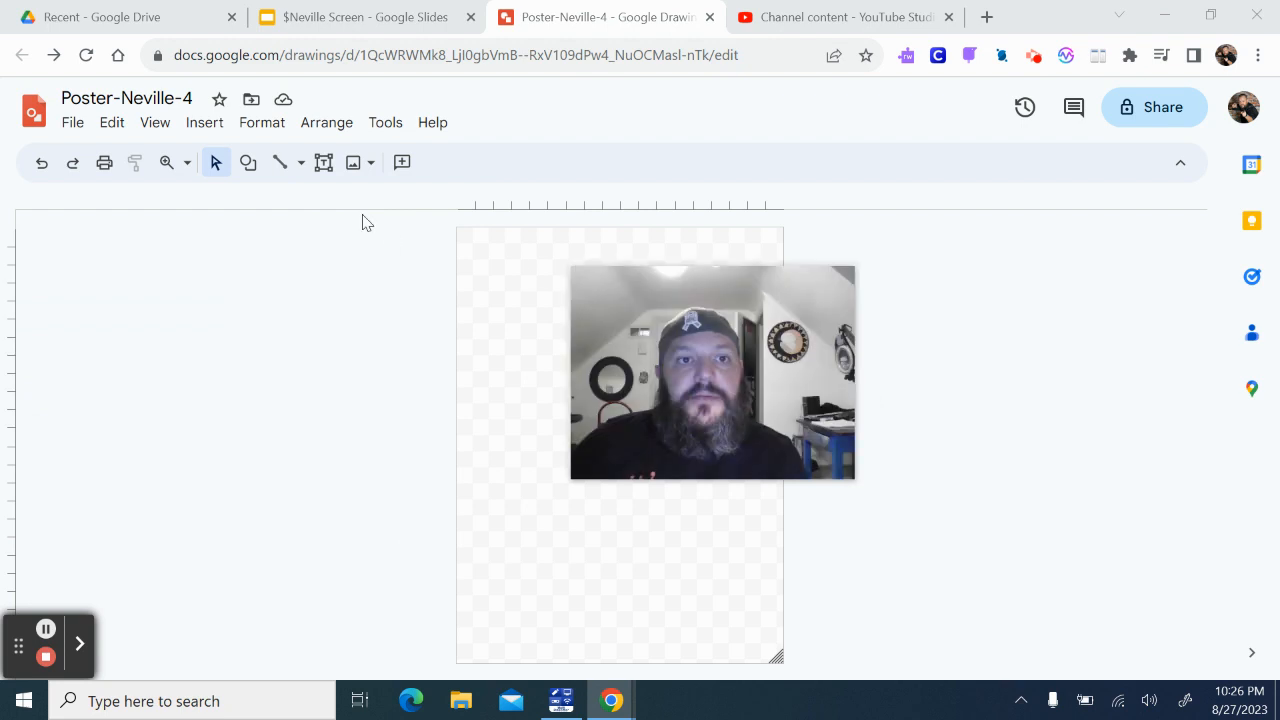
{"action": "left_click", "coordinate": [299, 165]}
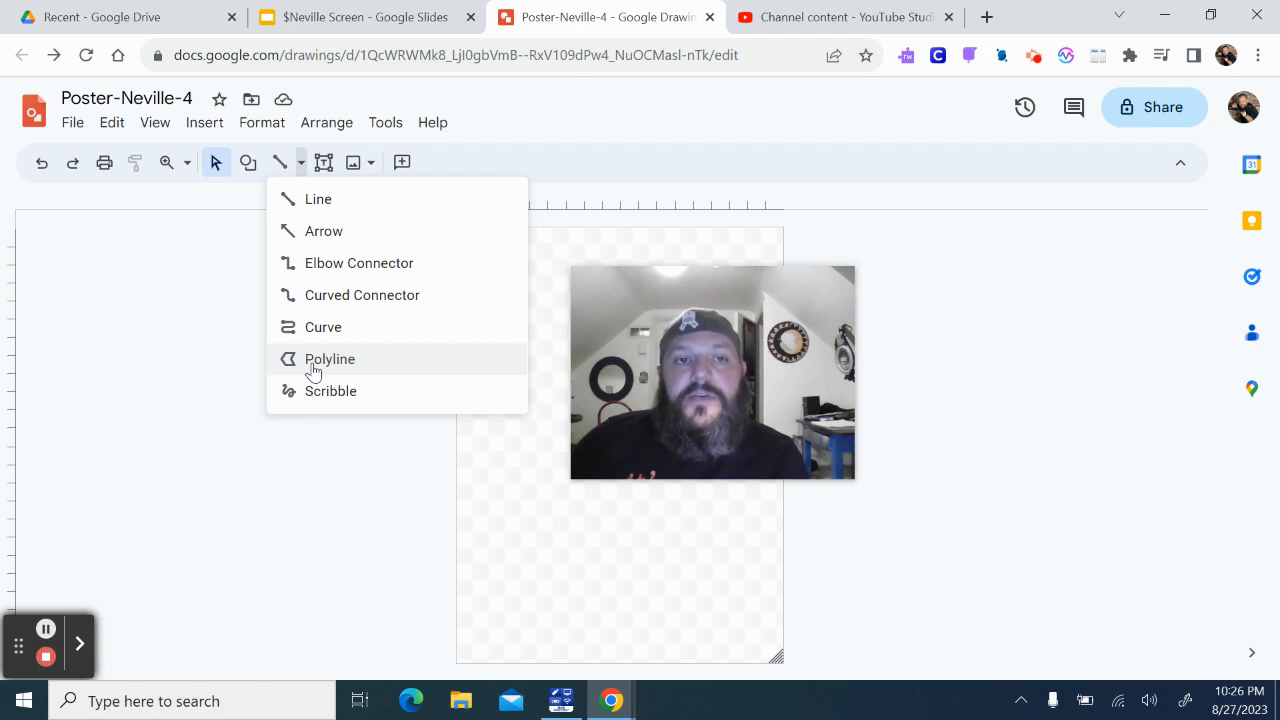
{"action": "left_click", "coordinate": [236, 272]}
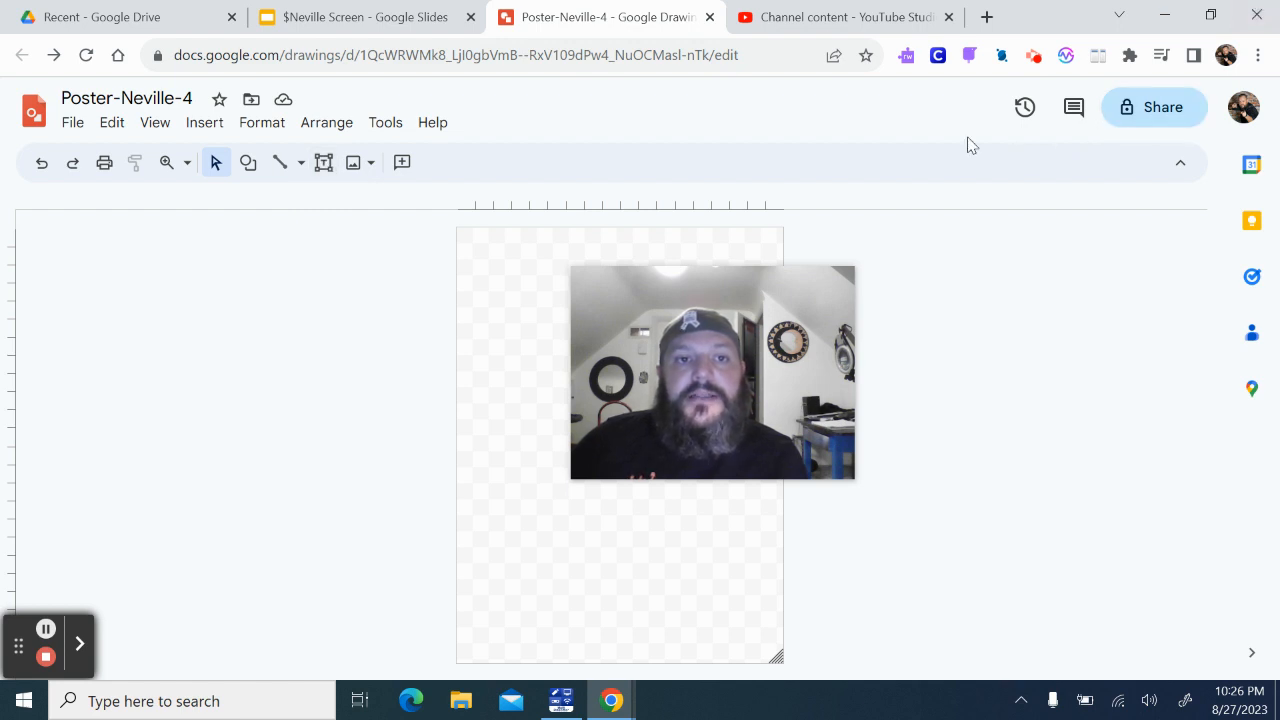
{"action": "left_click", "coordinate": [369, 163]}
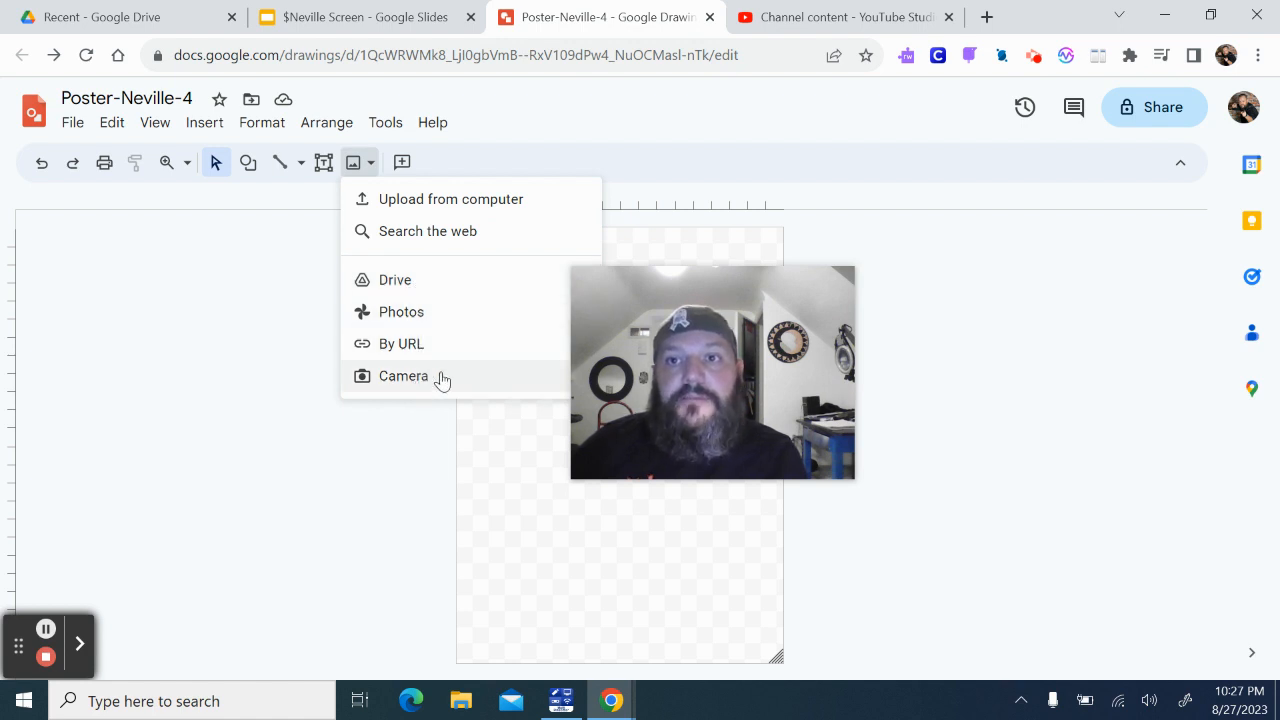
{"action": "left_click", "coordinate": [951, 228]}
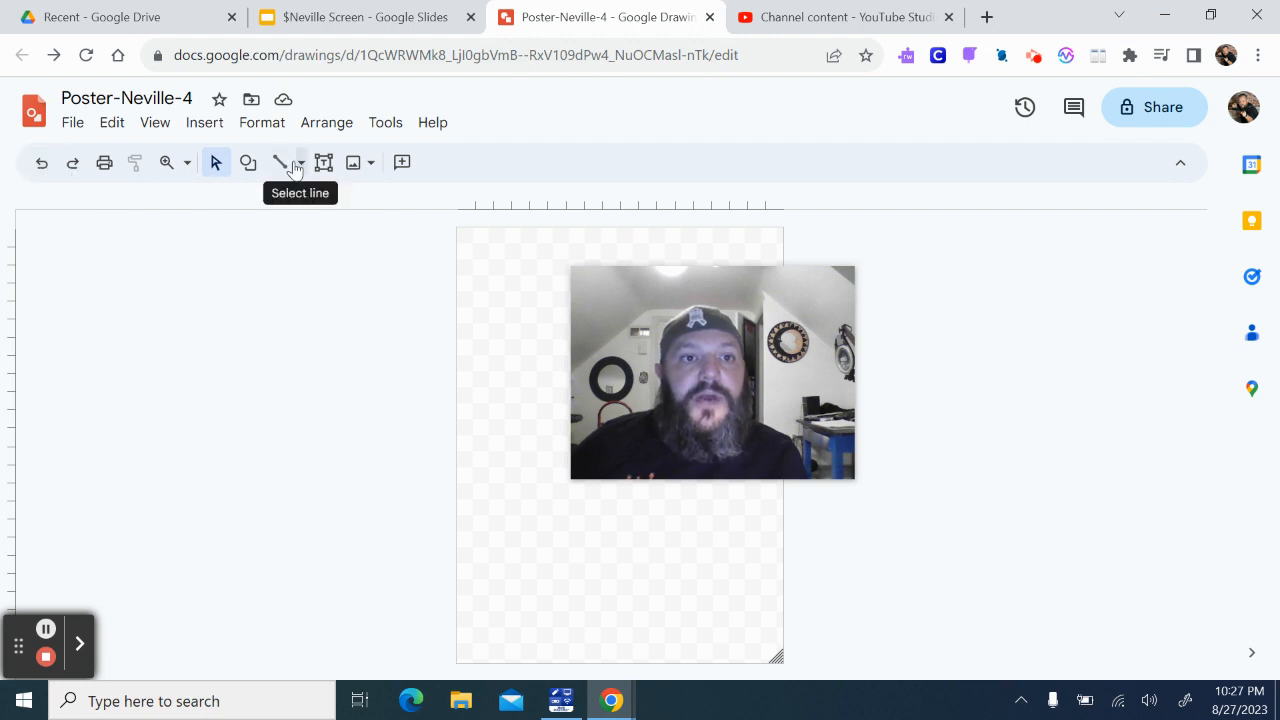
Draw an oval overlapping the canvas's left edge and move it fully onto the lower left part of the canvas.
{"action": "left_click", "coordinate": [248, 162]}
{"action": "mouse_move", "coordinate": [294, 200]}
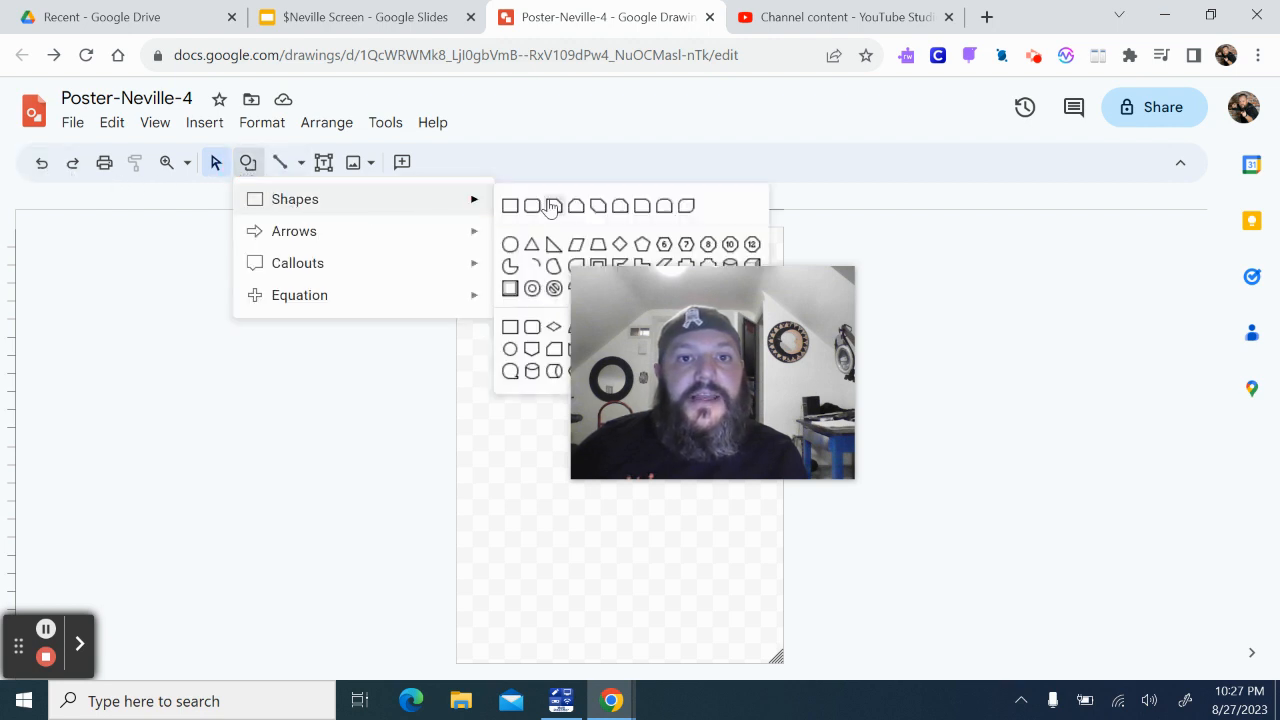
{"action": "left_click", "coordinate": [510, 244]}
{"action": "left_click_drag", "start_coordinate": [364, 309], "coordinate": [441, 370]}
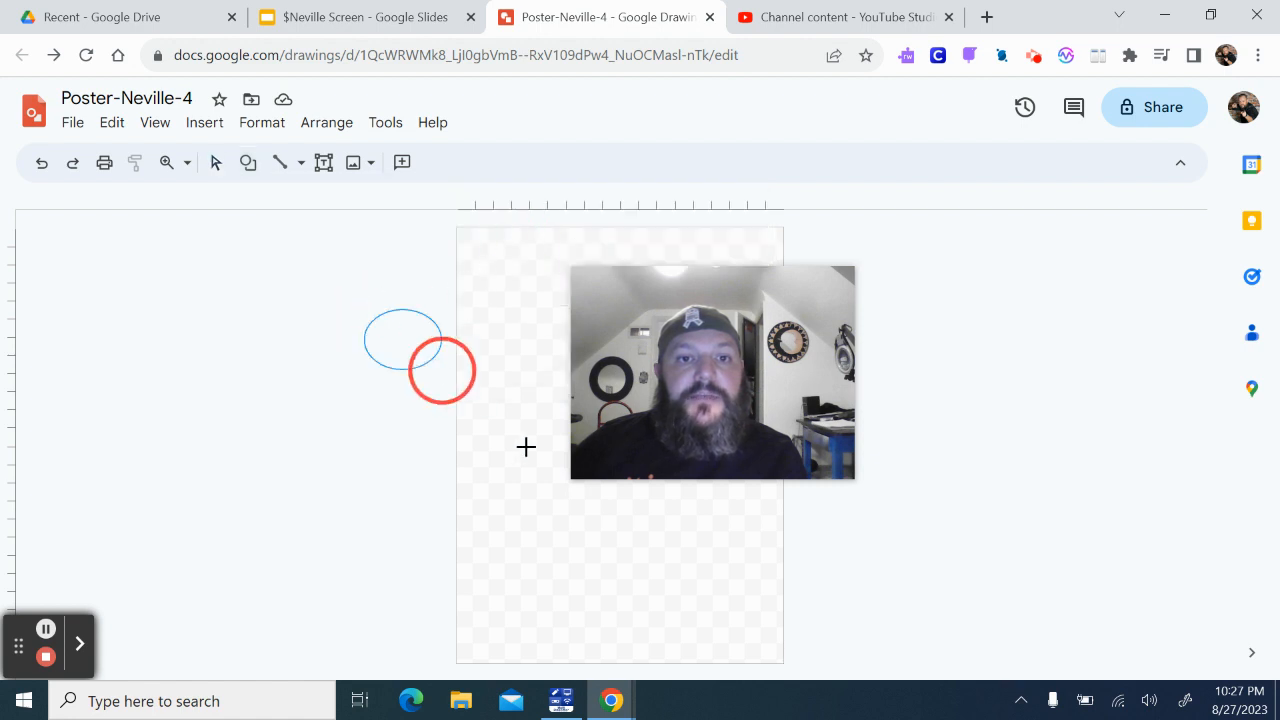
{"action": "left_click_drag", "start_coordinate": [526, 447], "coordinate": [541, 461]}
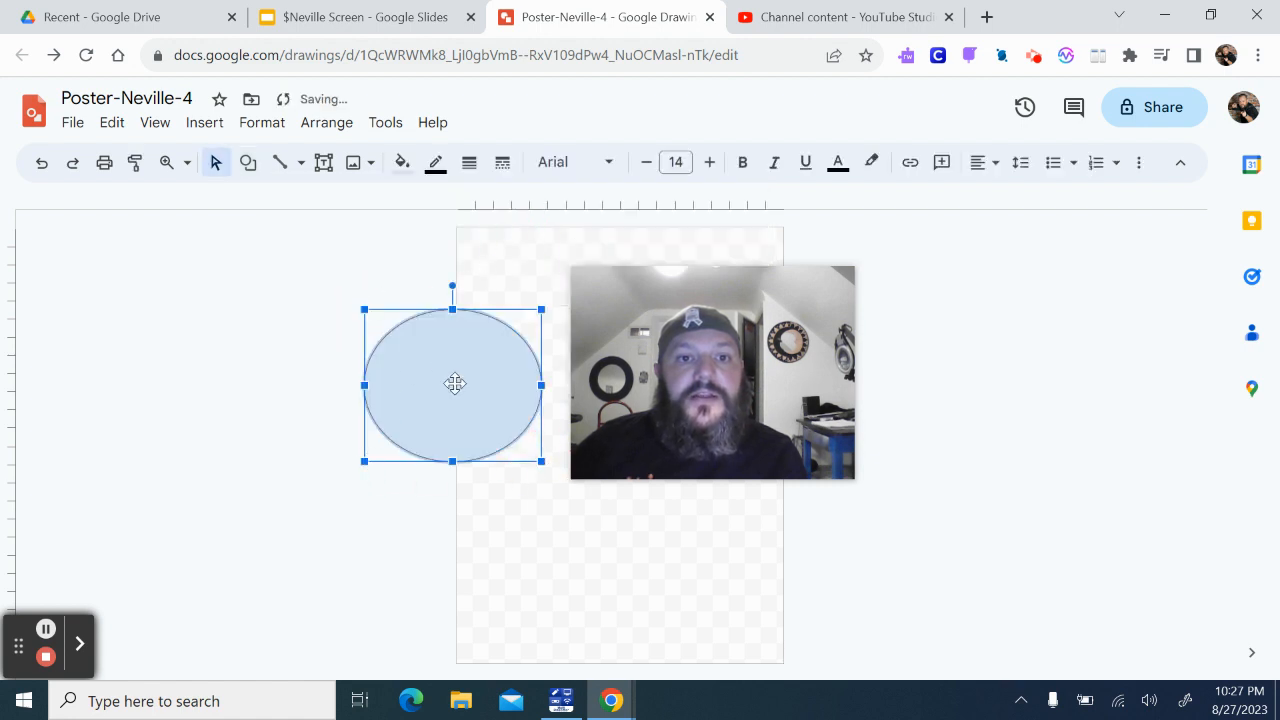
{"action": "left_click_drag", "start_coordinate": [452, 382], "coordinate": [561, 539]}
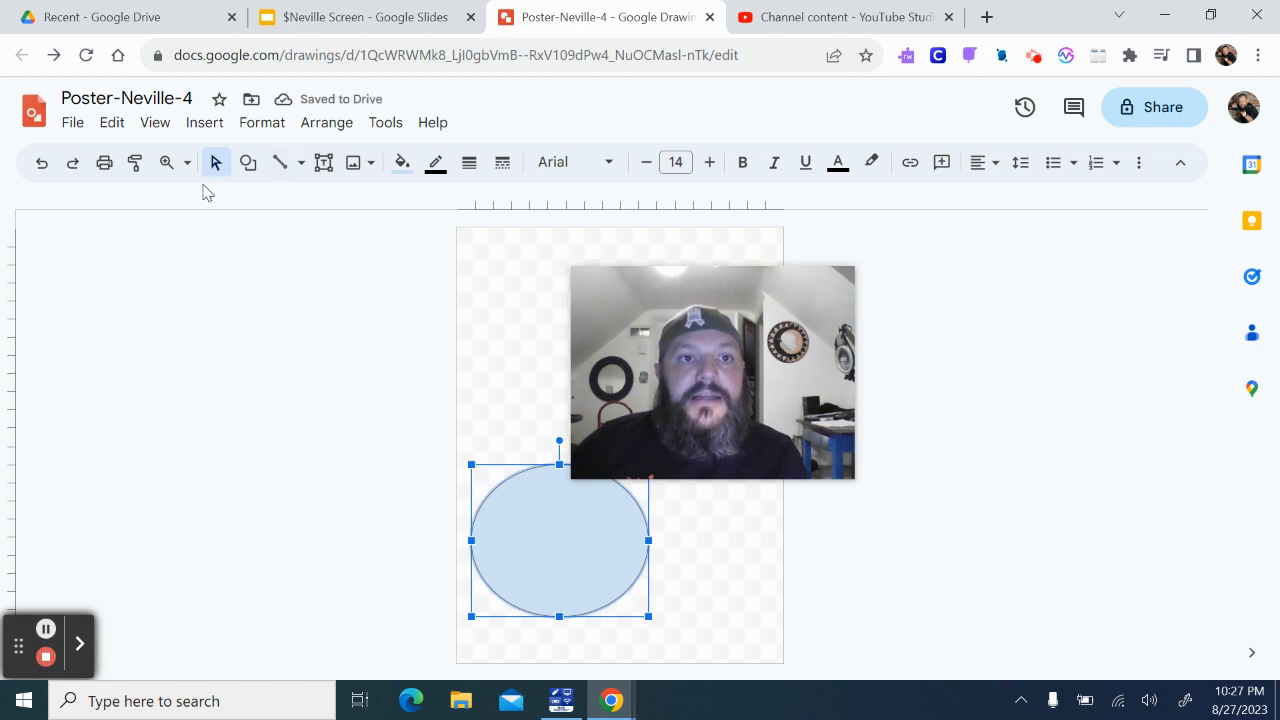
Undo the oval's move and its creation, and redo both changes.
{"action": "left_click", "coordinate": [43, 168]}
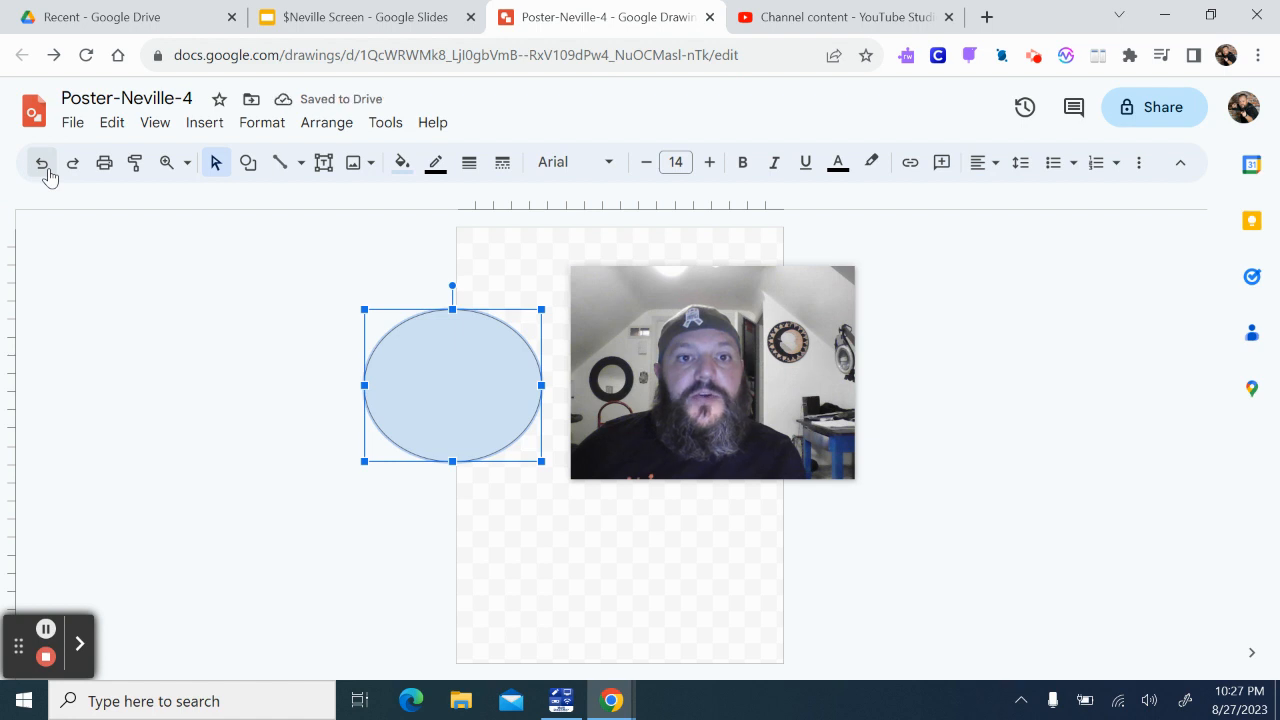
{"action": "left_click", "coordinate": [45, 169]}
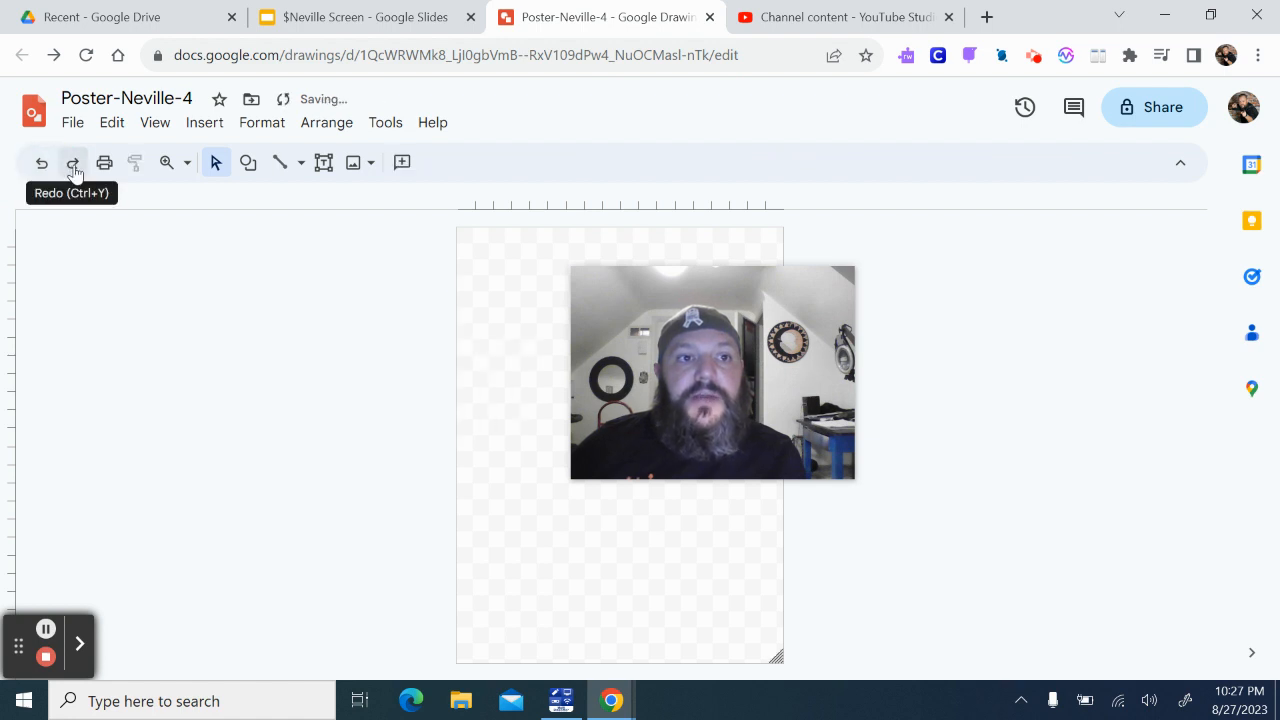
{"action": "left_click", "coordinate": [73, 165]}
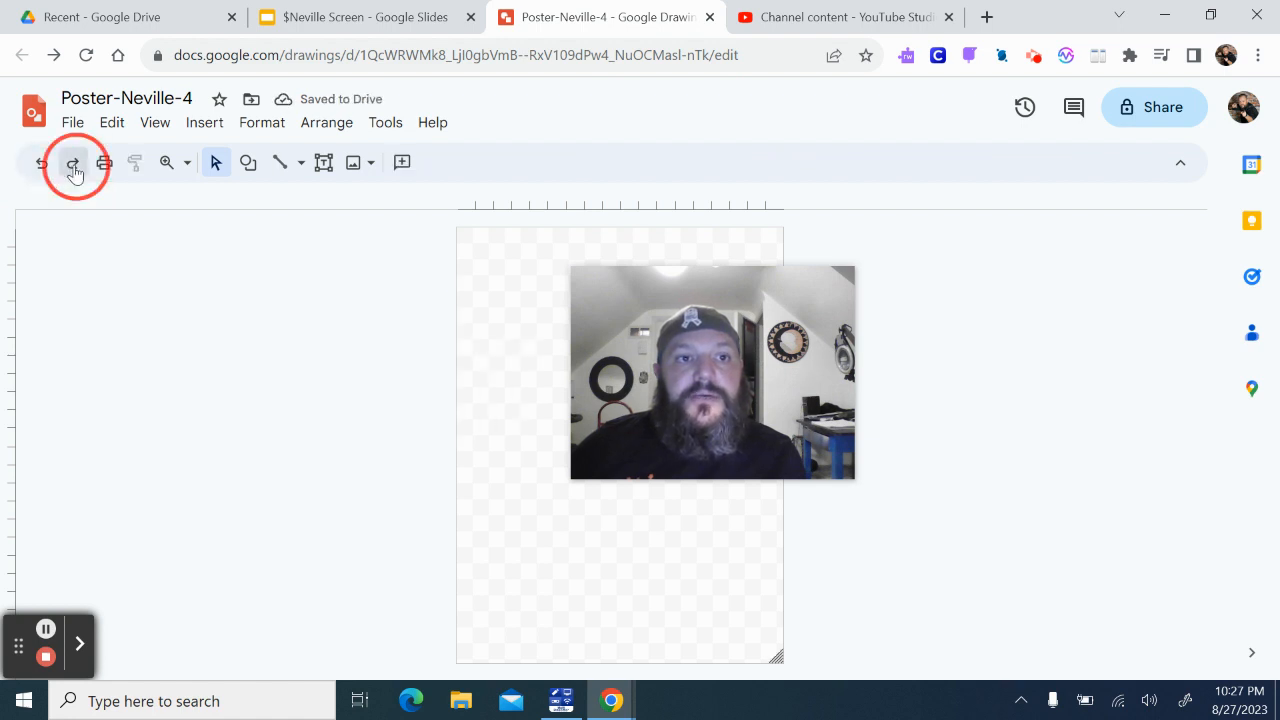
{"action": "left_click", "coordinate": [73, 170]}
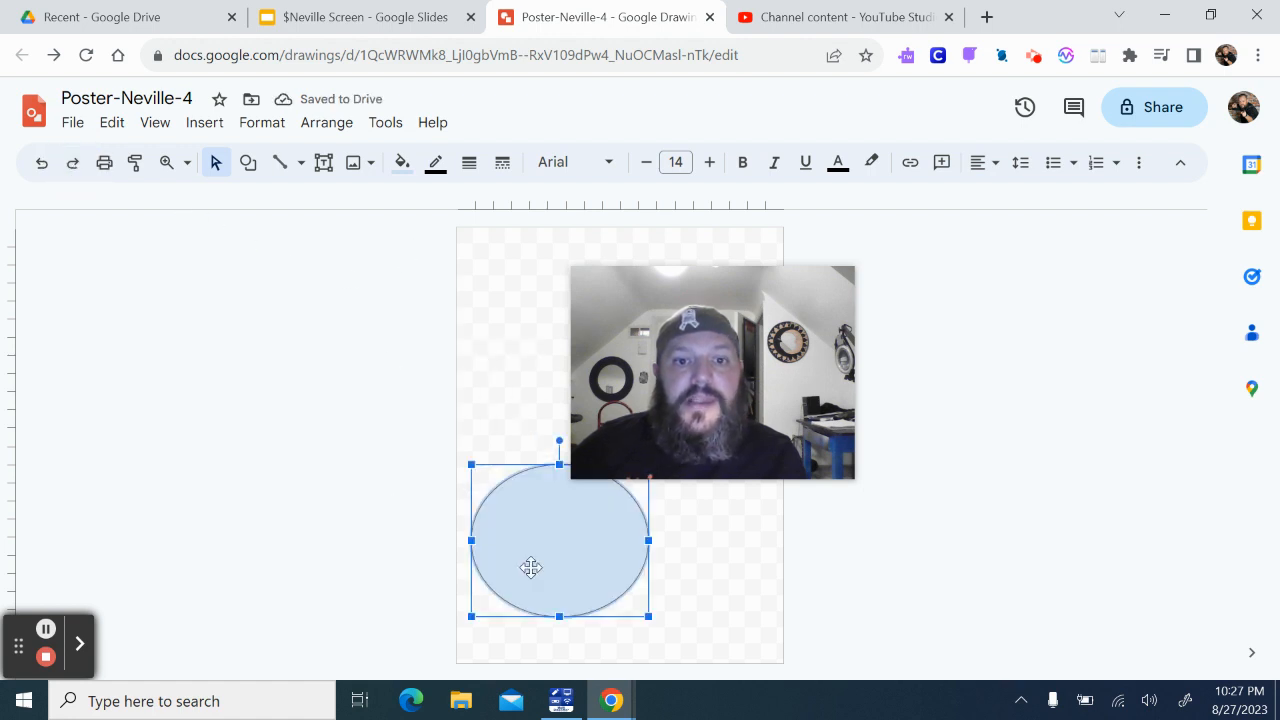
Move the oval off the canvas and back, placing it around mid-height in the canvas's left half.
{"action": "left_click_drag", "start_coordinate": [554, 543], "coordinate": [320, 468]}
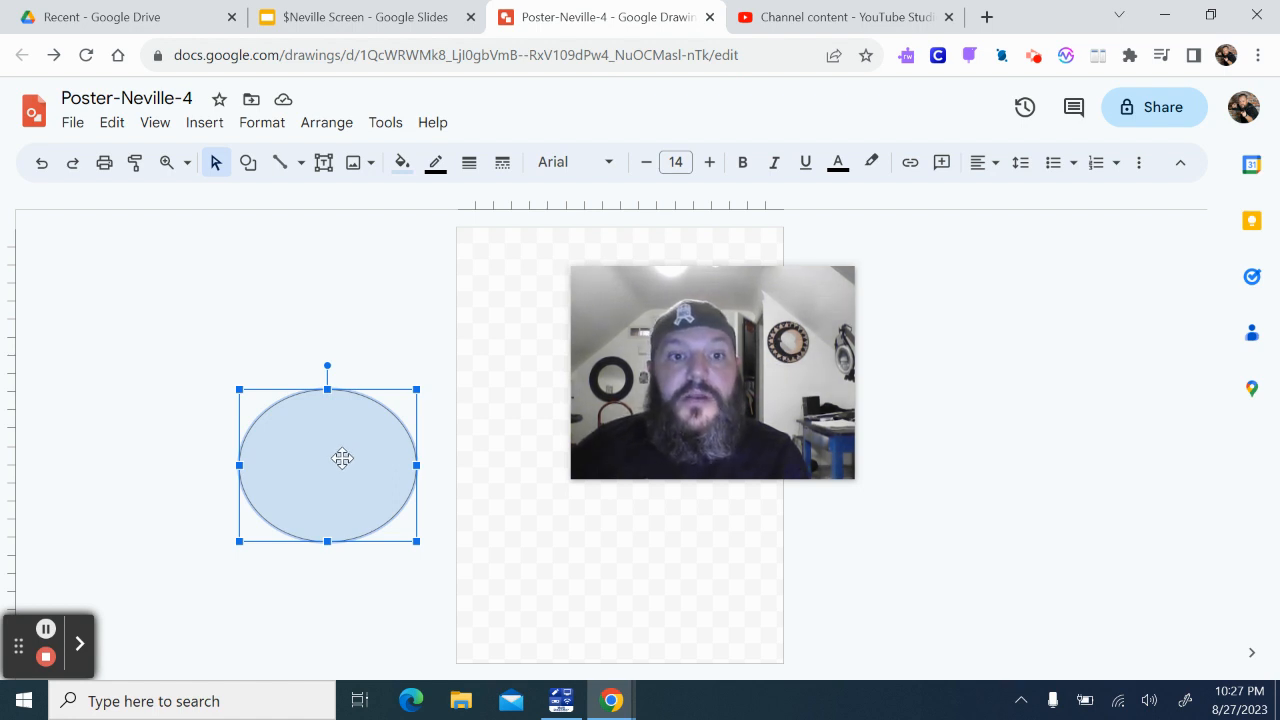
{"action": "mouse_move", "coordinate": [334, 463]}
{"action": "left_mouse_down"}
{"action": "mouse_move", "coordinate": [473, 535]}
{"action": "mouse_move", "coordinate": [562, 549]}
{"action": "mouse_move", "coordinate": [570, 568]}
{"action": "left_mouse_up"}
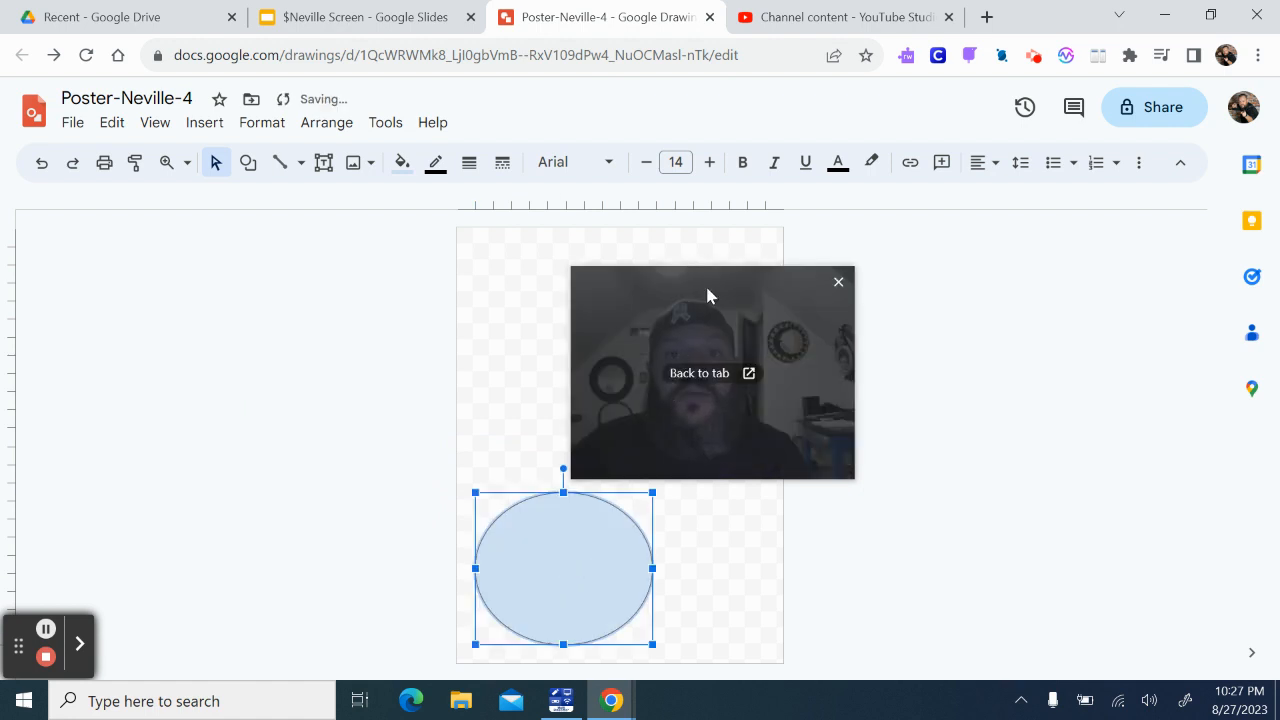
{"action": "left_click_drag", "start_coordinate": [707, 286], "coordinate": [903, 332]}
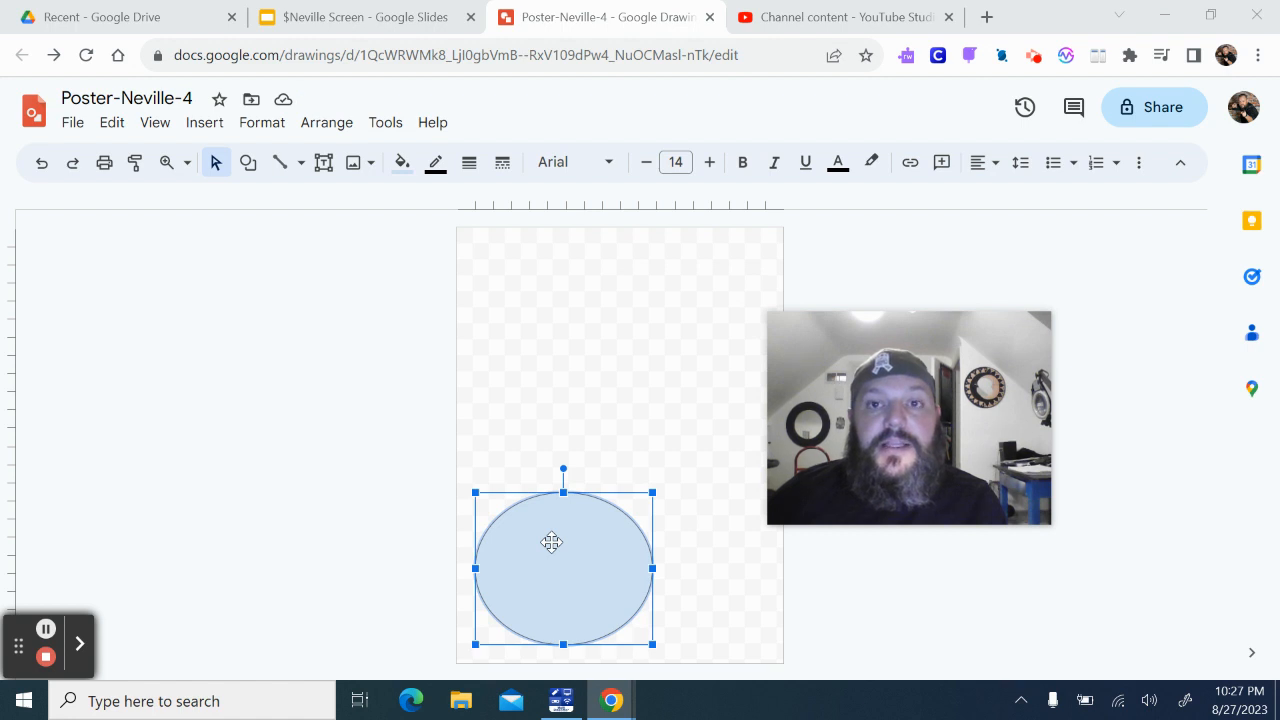
{"action": "left_click_drag", "start_coordinate": [551, 534], "coordinate": [543, 403]}
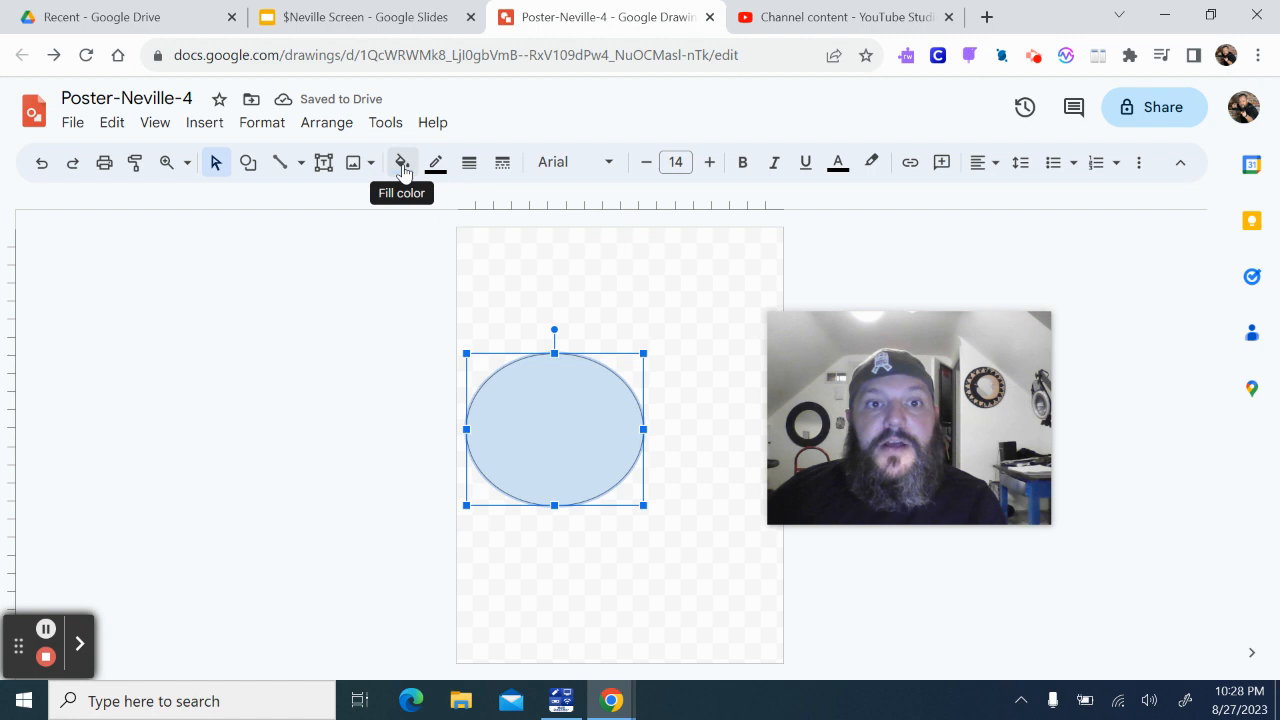
Fill the oval with solid purple.
{"action": "left_click", "coordinate": [216, 170]}
{"action": "left_click", "coordinate": [306, 354]}
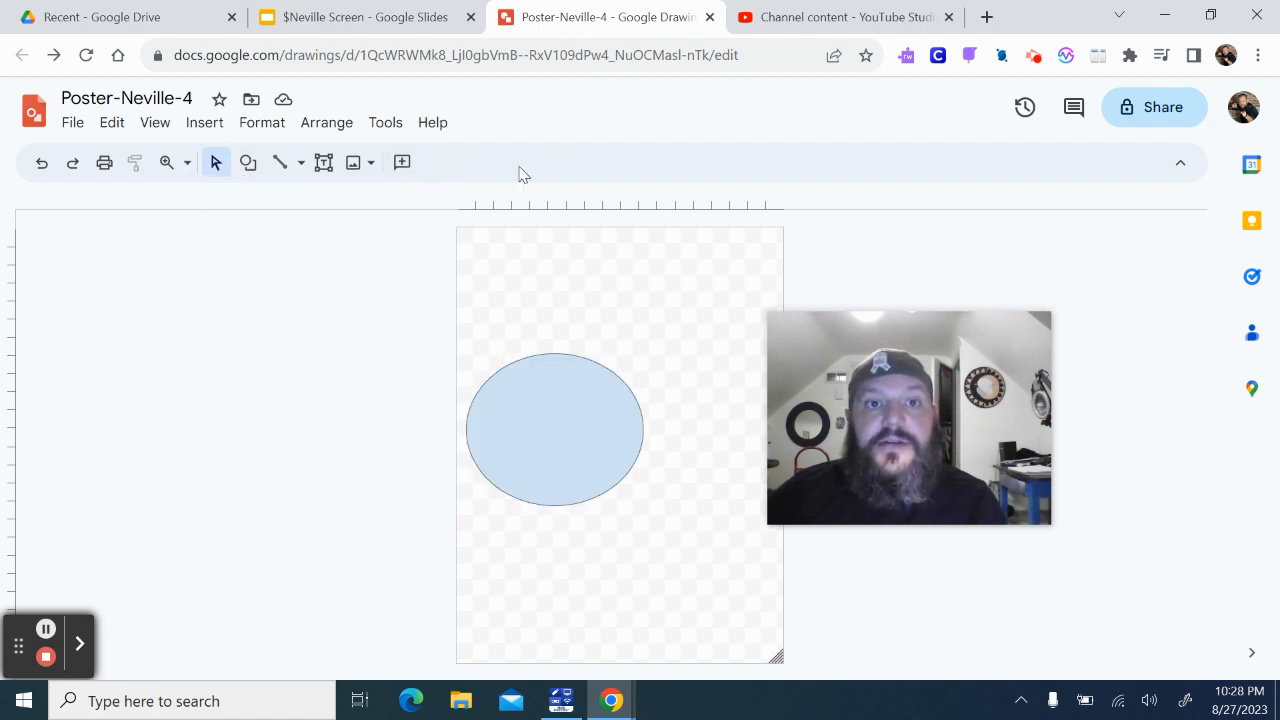
{"action": "left_click", "coordinate": [558, 430]}
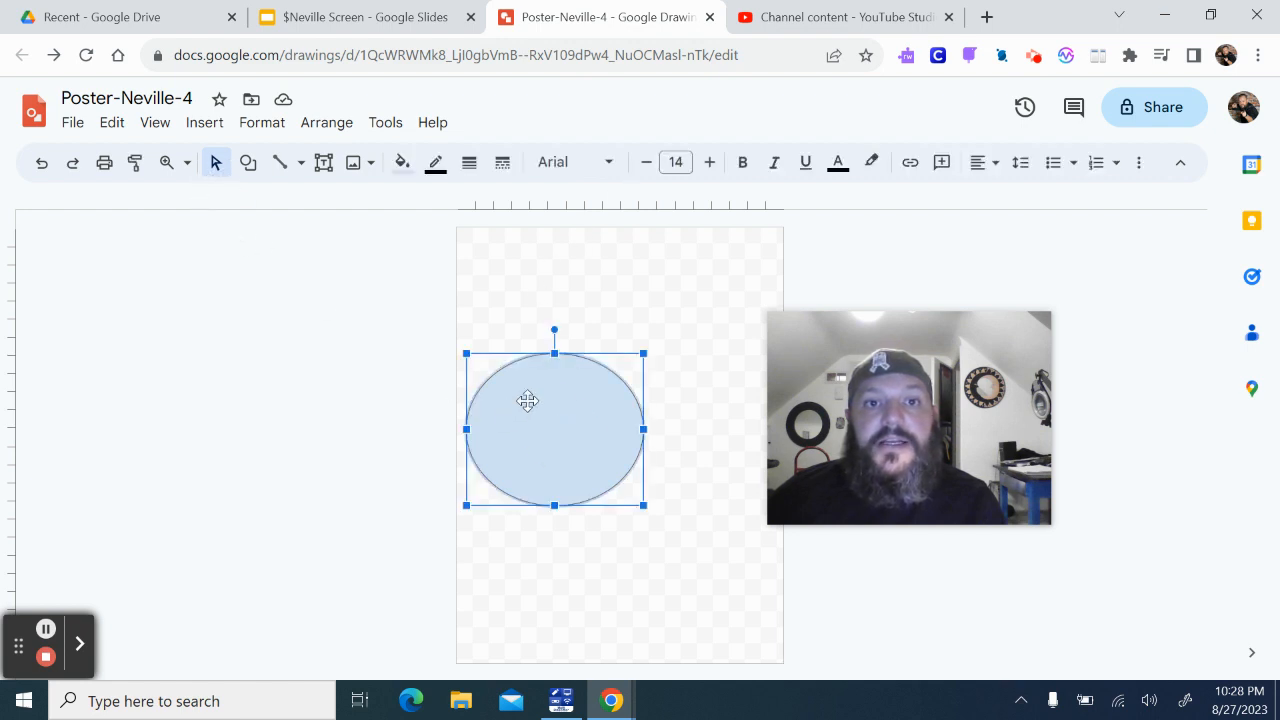
{"action": "left_click", "coordinate": [401, 166]}
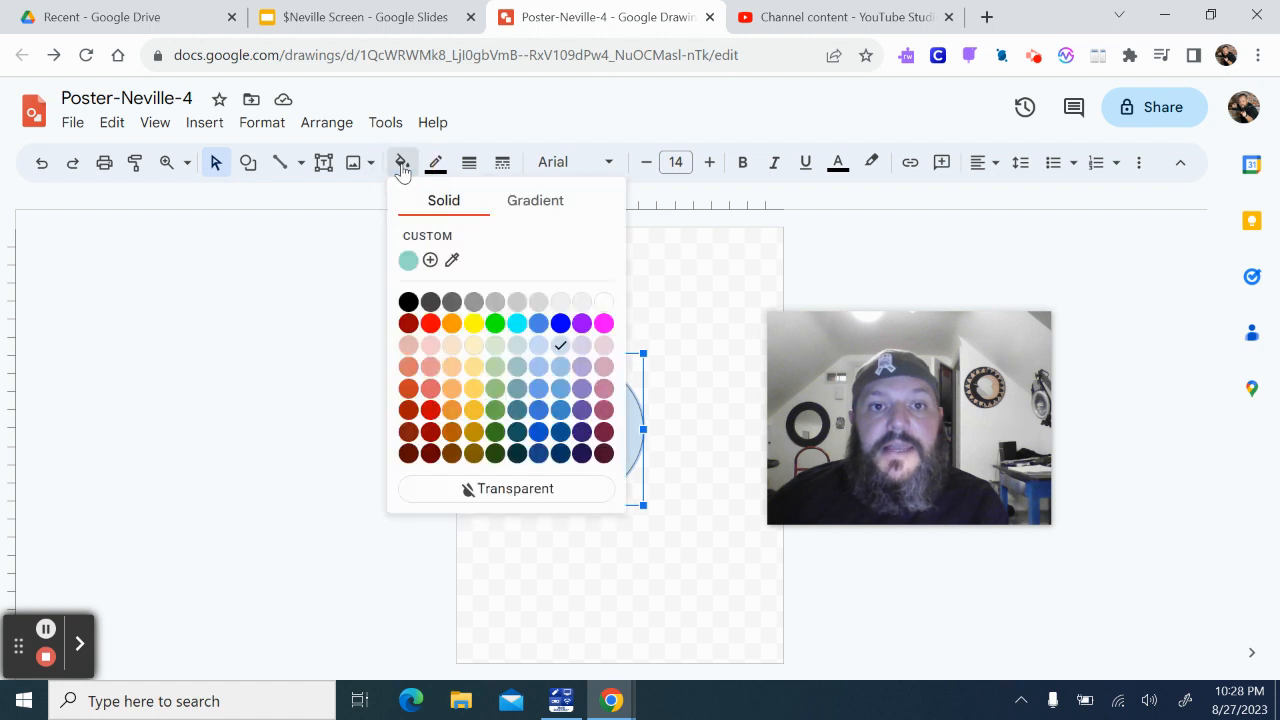
{"action": "left_click", "coordinate": [582, 323]}
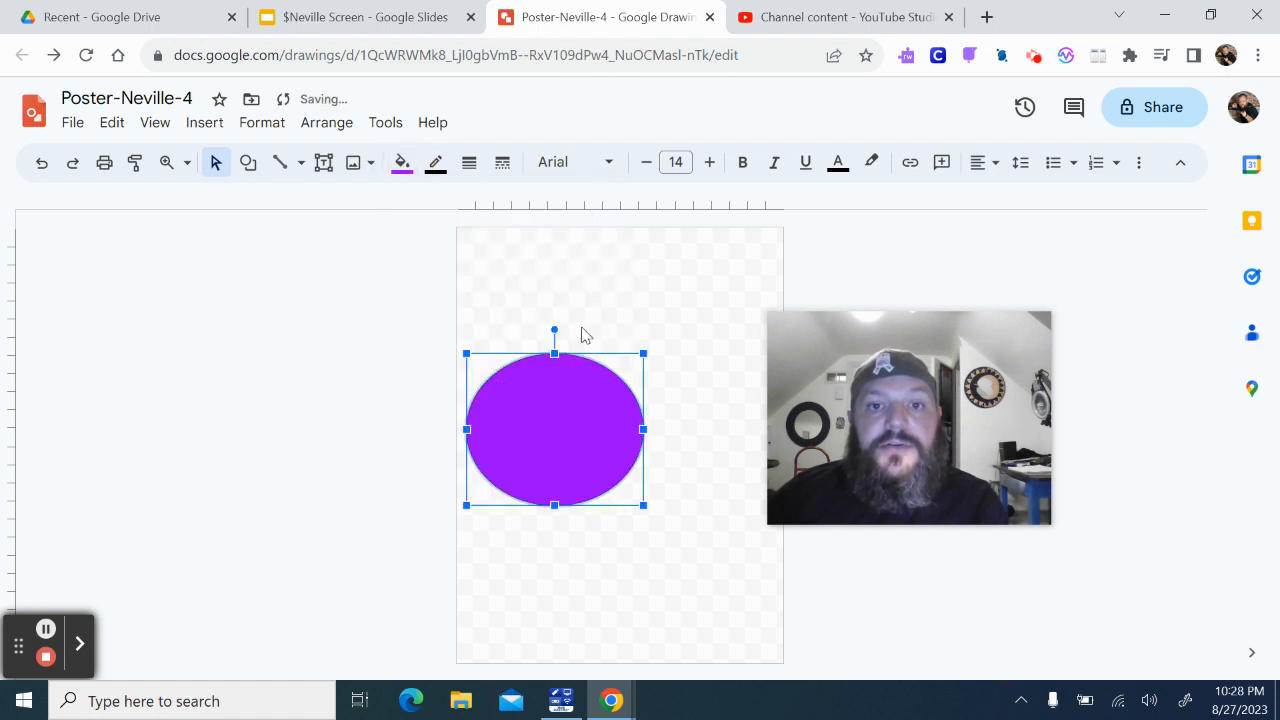
Set the purple oval's border color to golden yellow.
{"action": "left_click", "coordinate": [437, 166]}
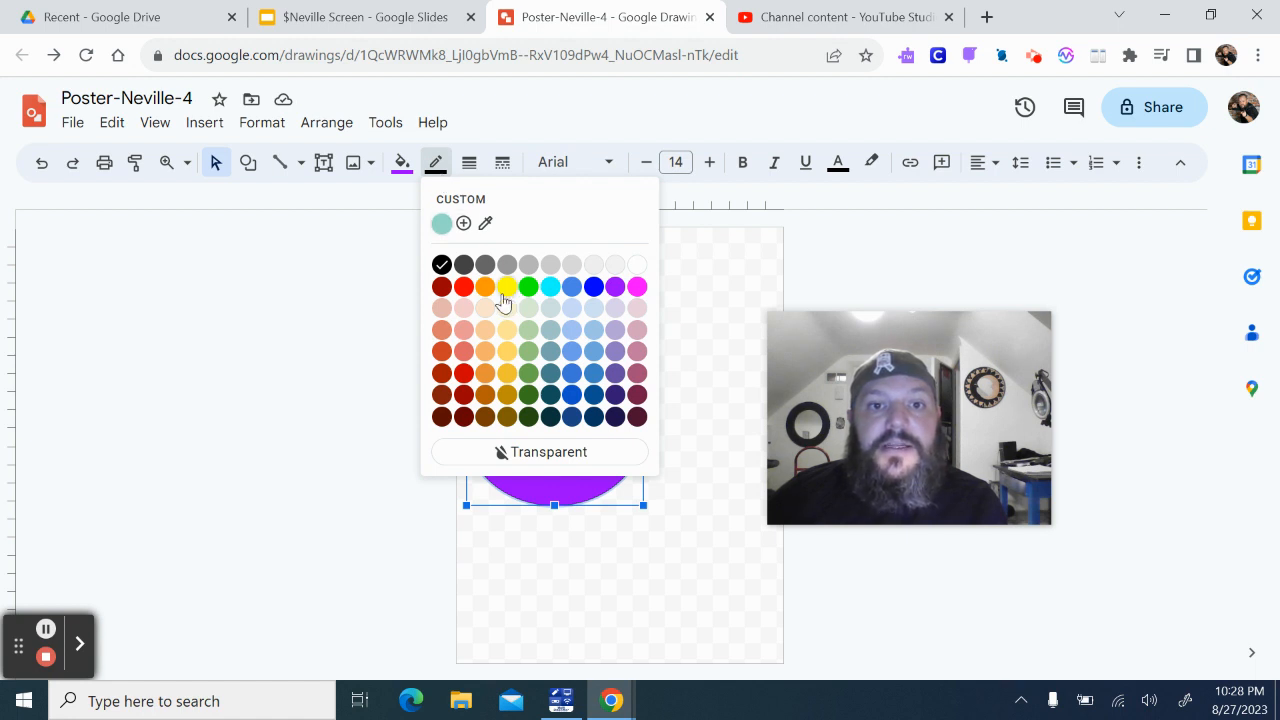
{"action": "left_click", "coordinate": [507, 374]}
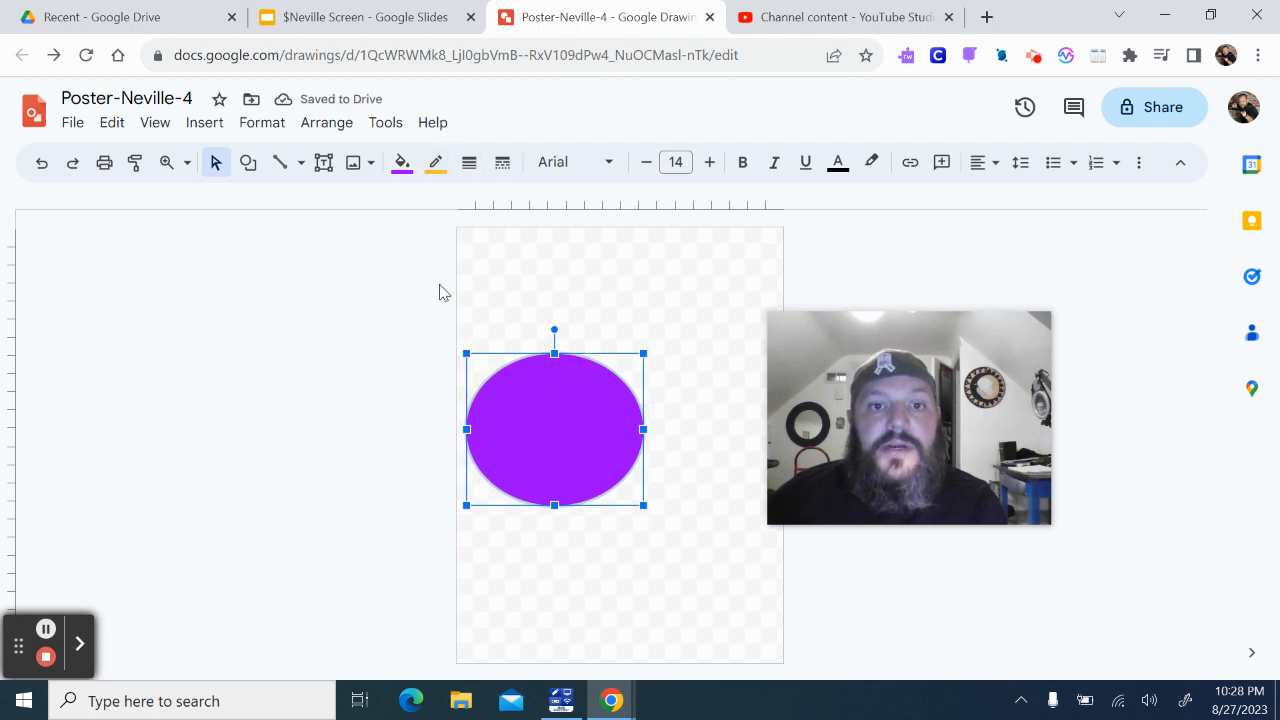
{"action": "left_click", "coordinate": [448, 304]}
{"action": "left_click", "coordinate": [540, 382]}
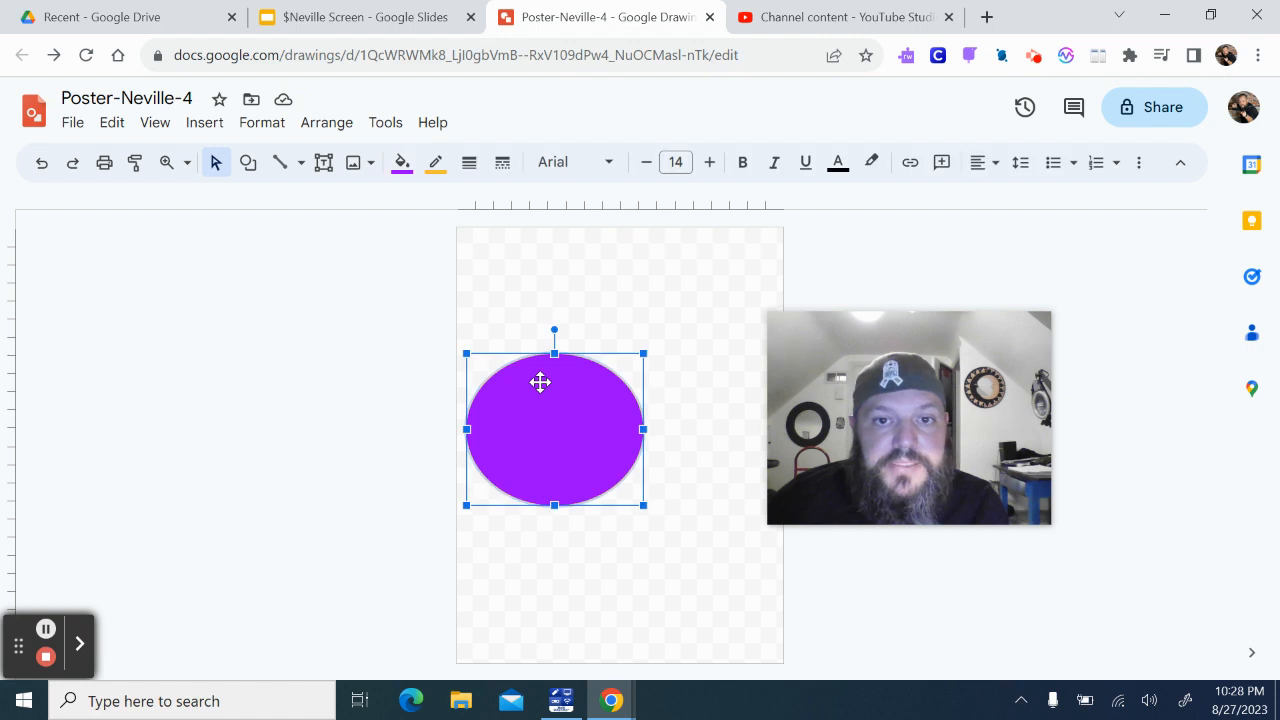
{"action": "left_click", "coordinate": [436, 163]}
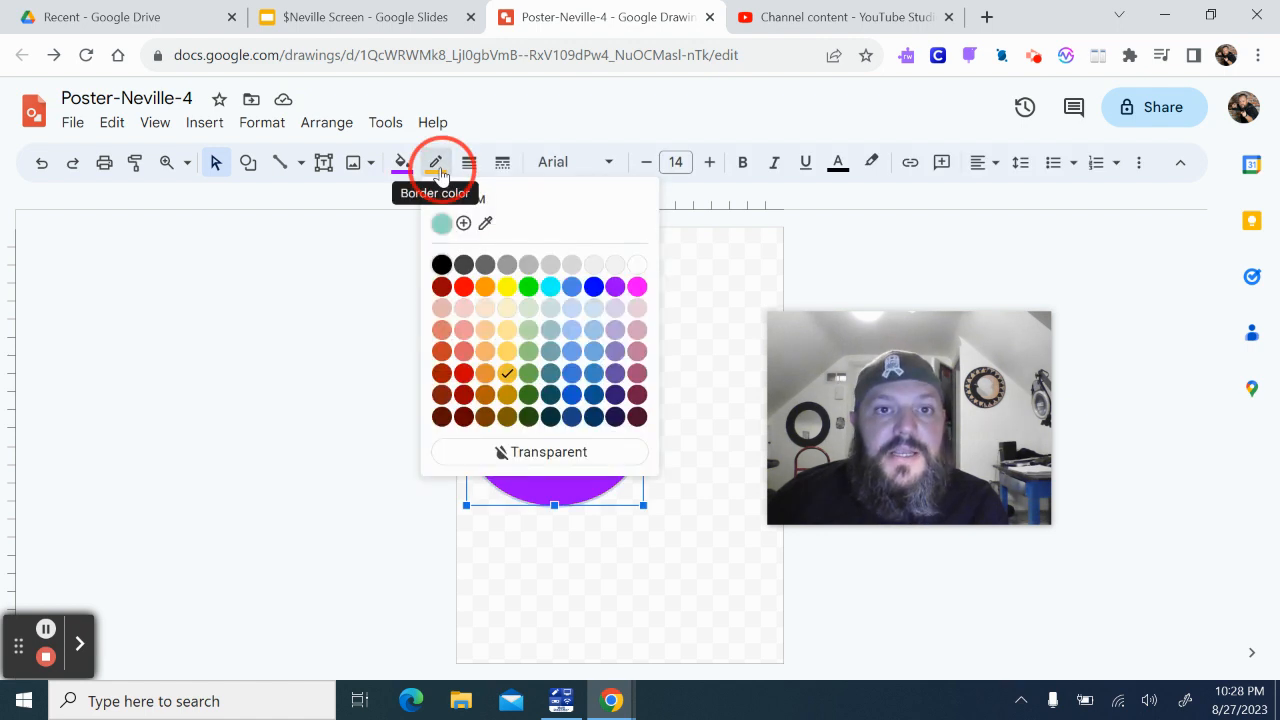
{"action": "left_click", "coordinate": [437, 165]}
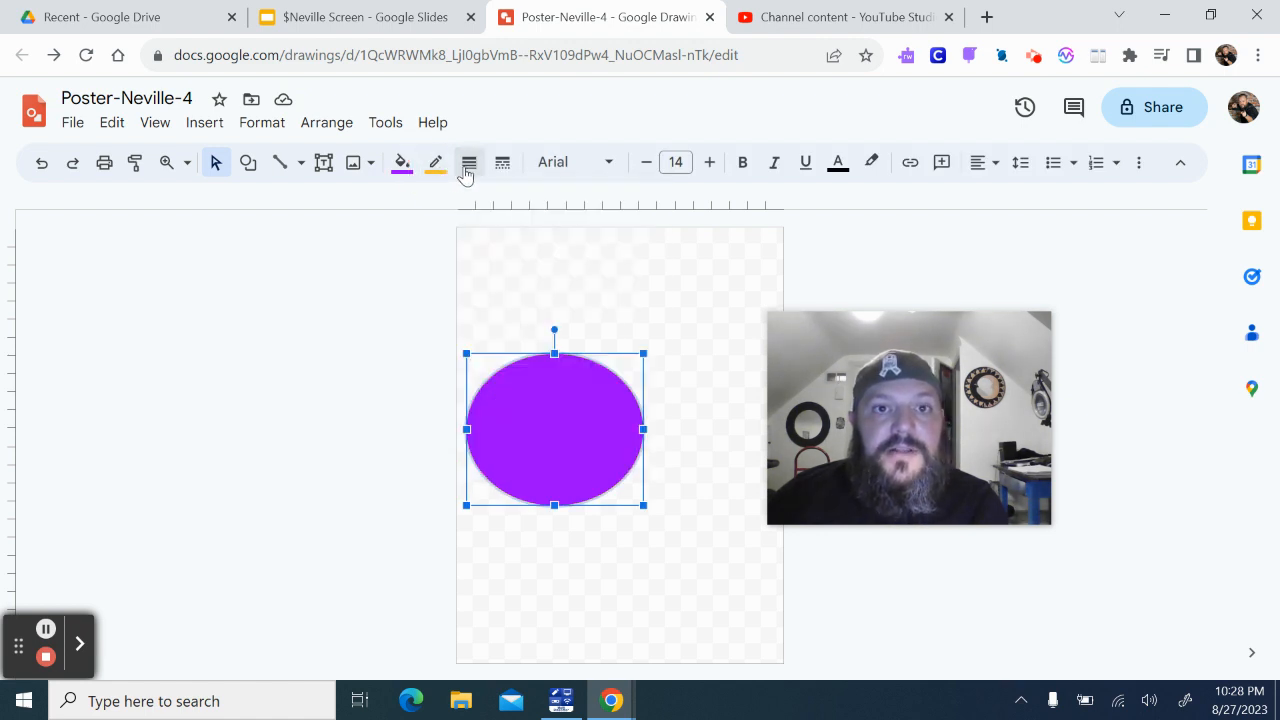
Try border weights of 1px and 8px on the oval, and set the weight to 12px.
{"action": "left_click", "coordinate": [468, 165]}
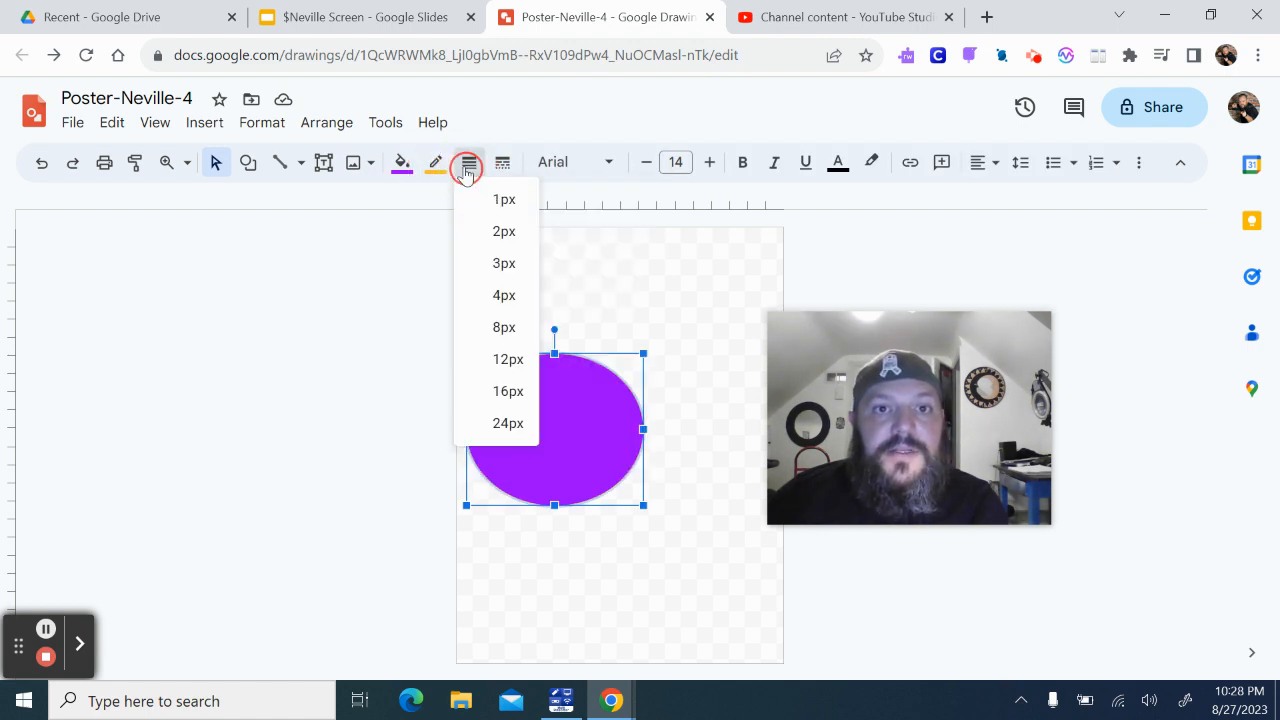
{"action": "left_click", "coordinate": [491, 212]}
{"action": "left_click", "coordinate": [466, 168]}
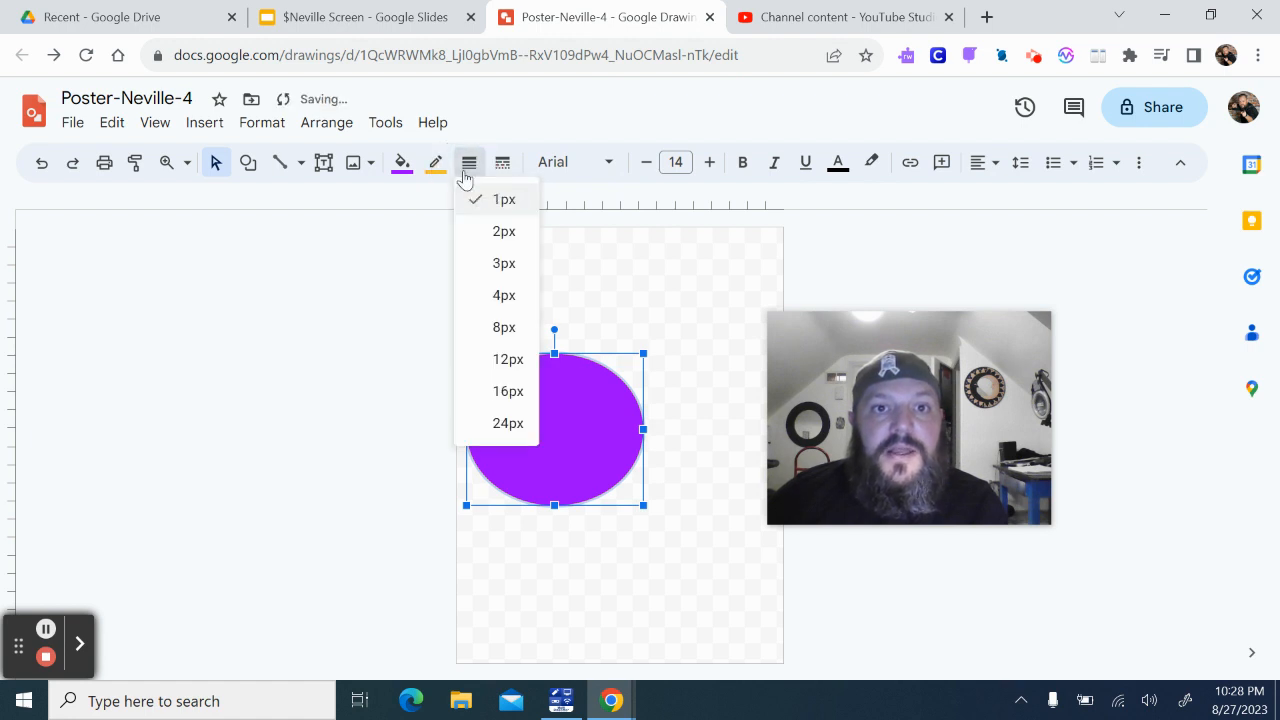
{"action": "left_click", "coordinate": [500, 327]}
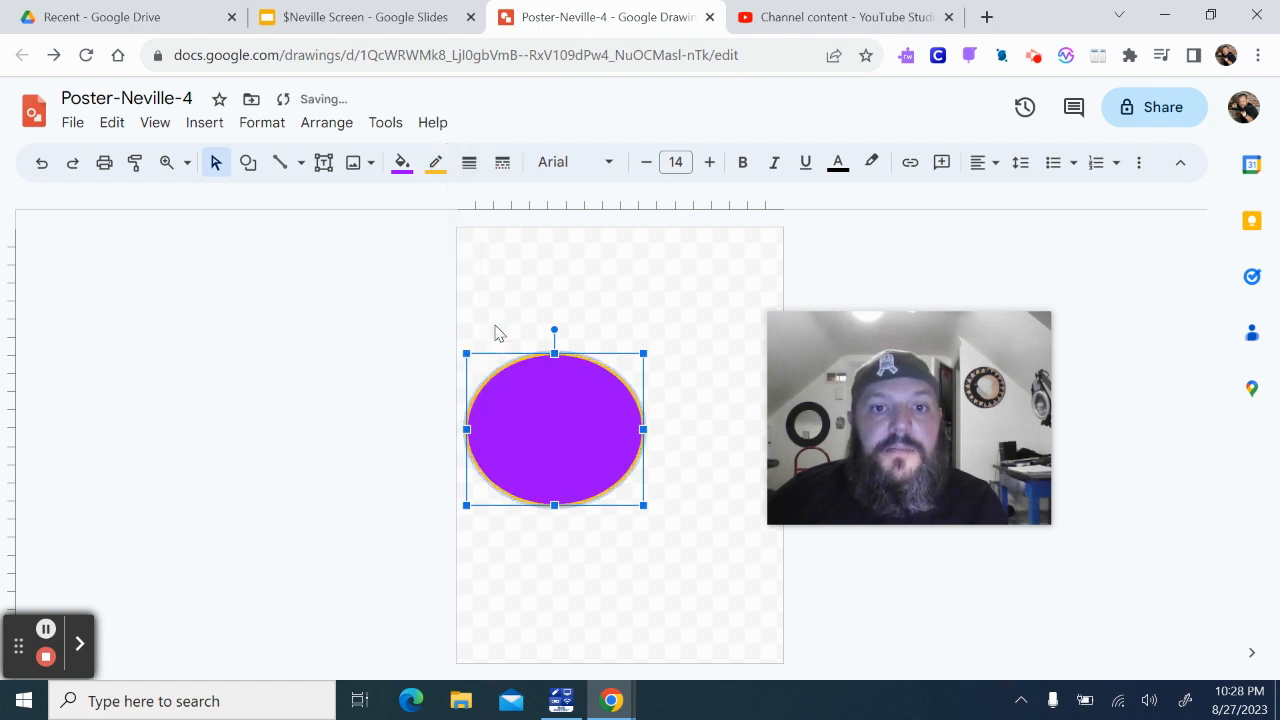
{"action": "left_click", "coordinate": [469, 162]}
{"action": "left_click", "coordinate": [507, 359]}
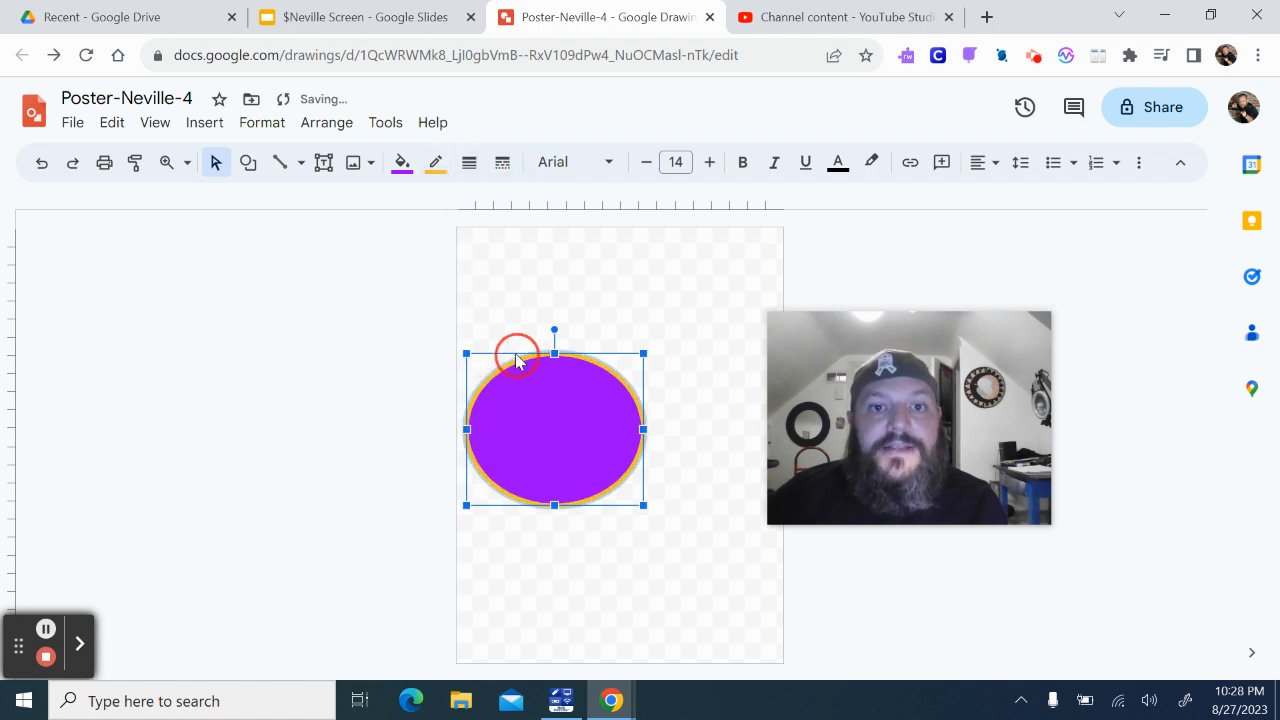
{"action": "left_click", "coordinate": [605, 297]}
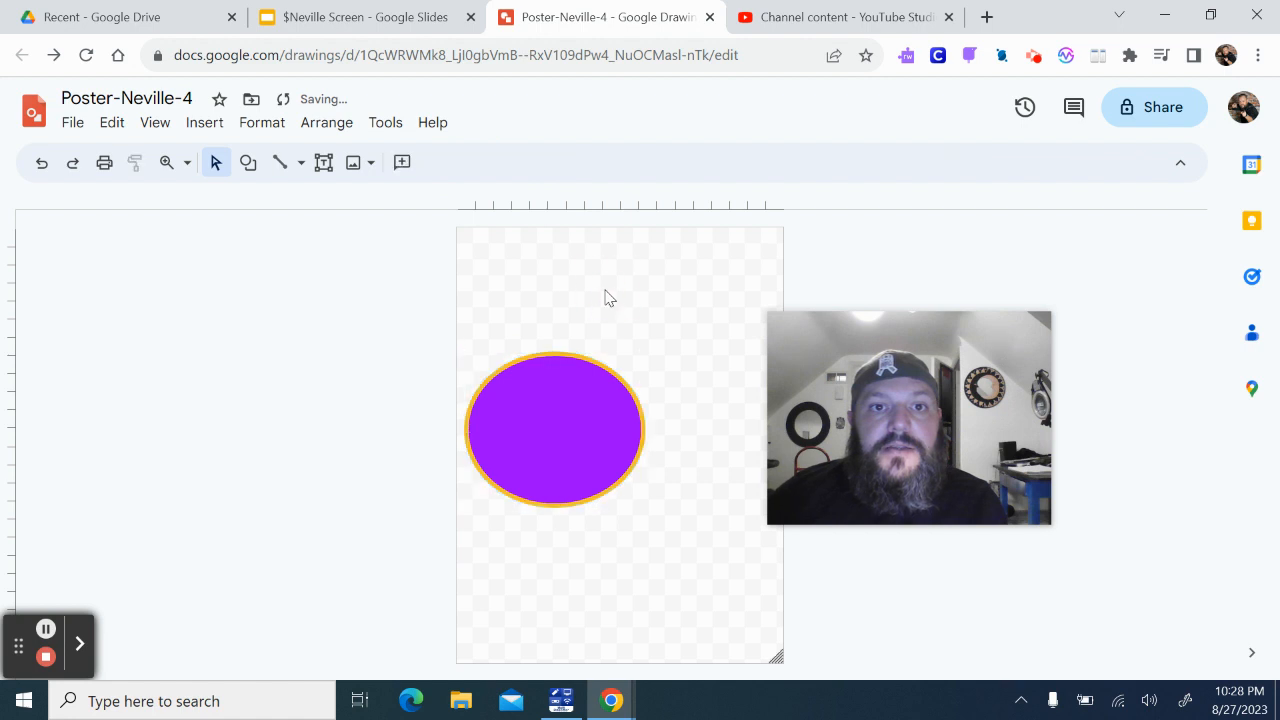
Try dotted and dashed border styles on the purple oval, and return its border to a solid line.
{"action": "left_click", "coordinate": [576, 404]}
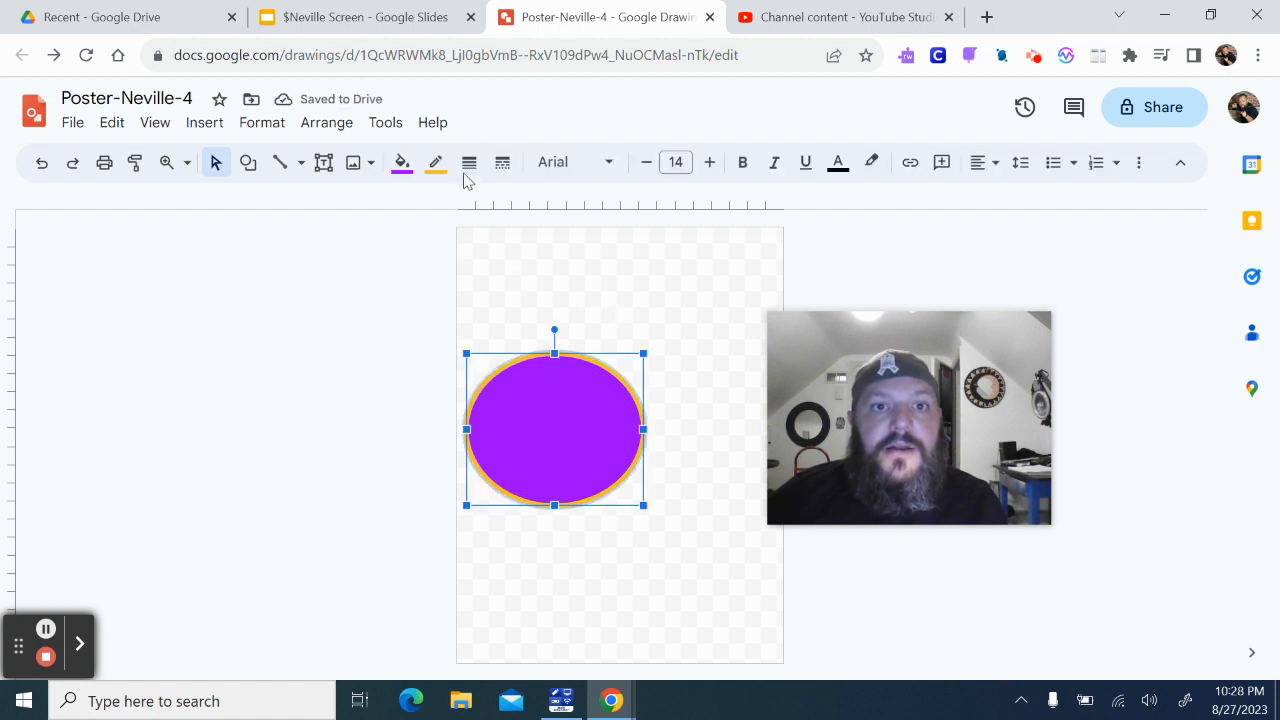
{"action": "left_click", "coordinate": [502, 163]}
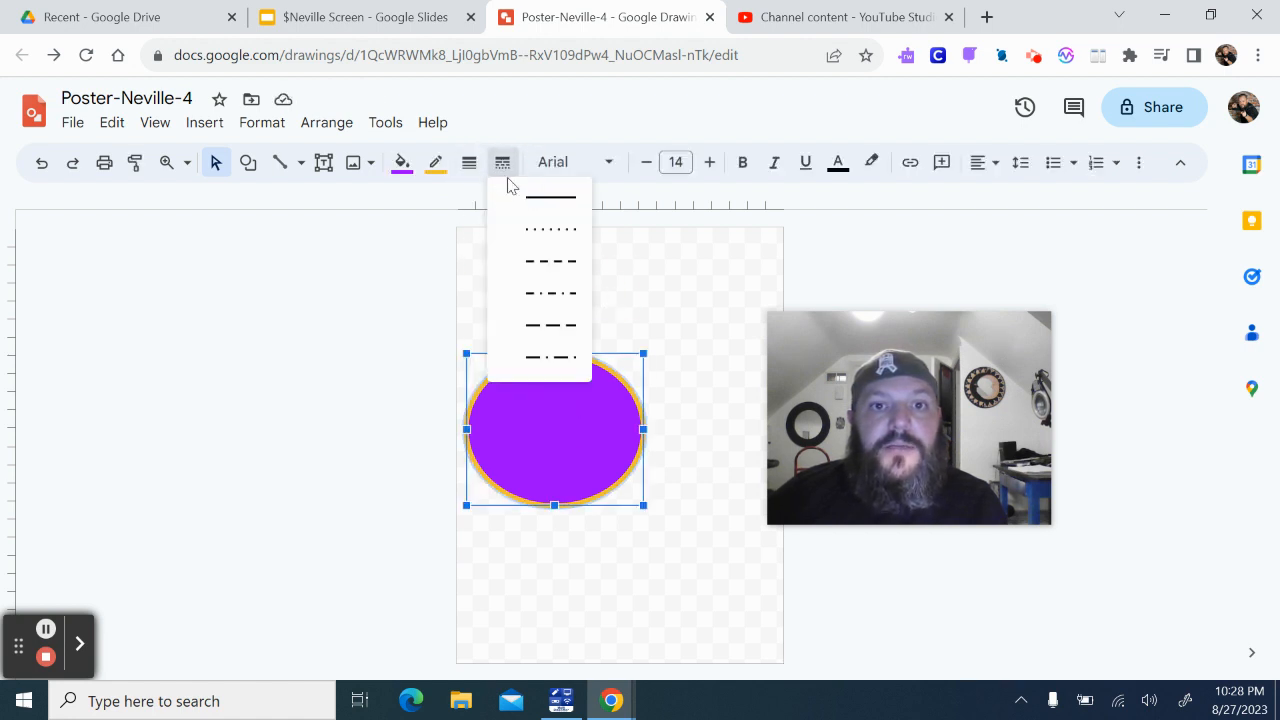
{"action": "left_click", "coordinate": [549, 229]}
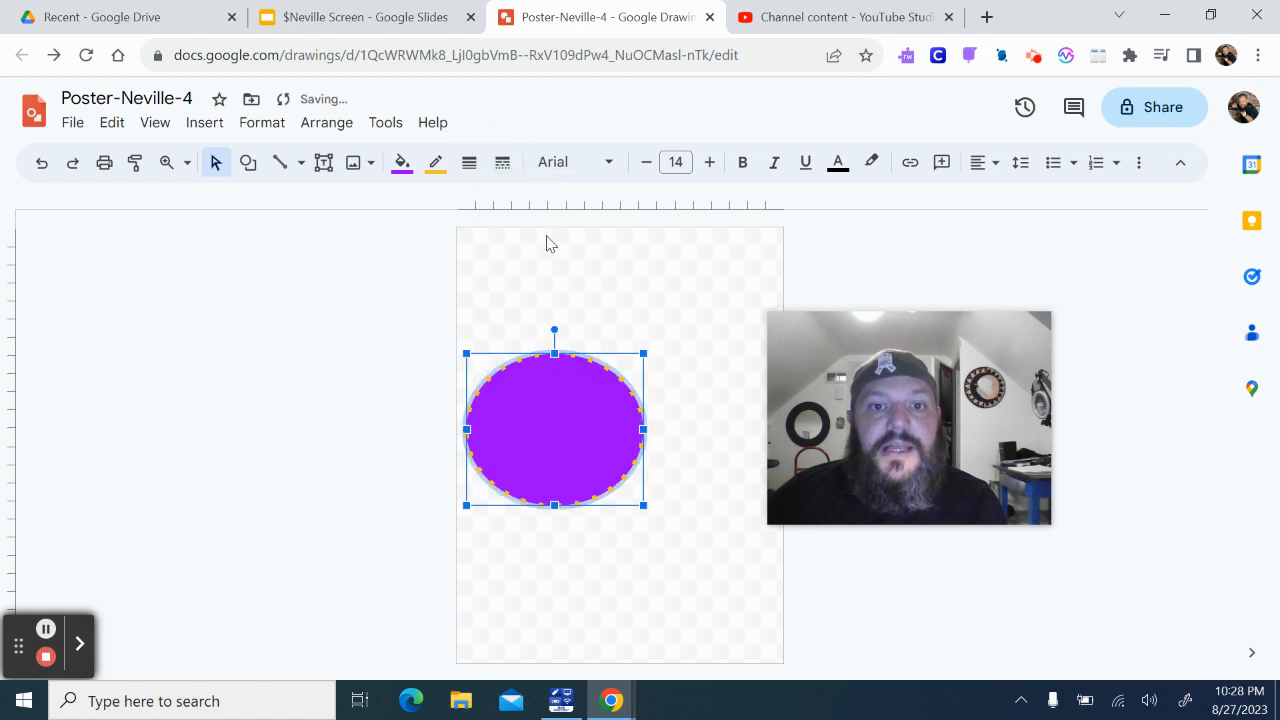
{"action": "left_click", "coordinate": [502, 163]}
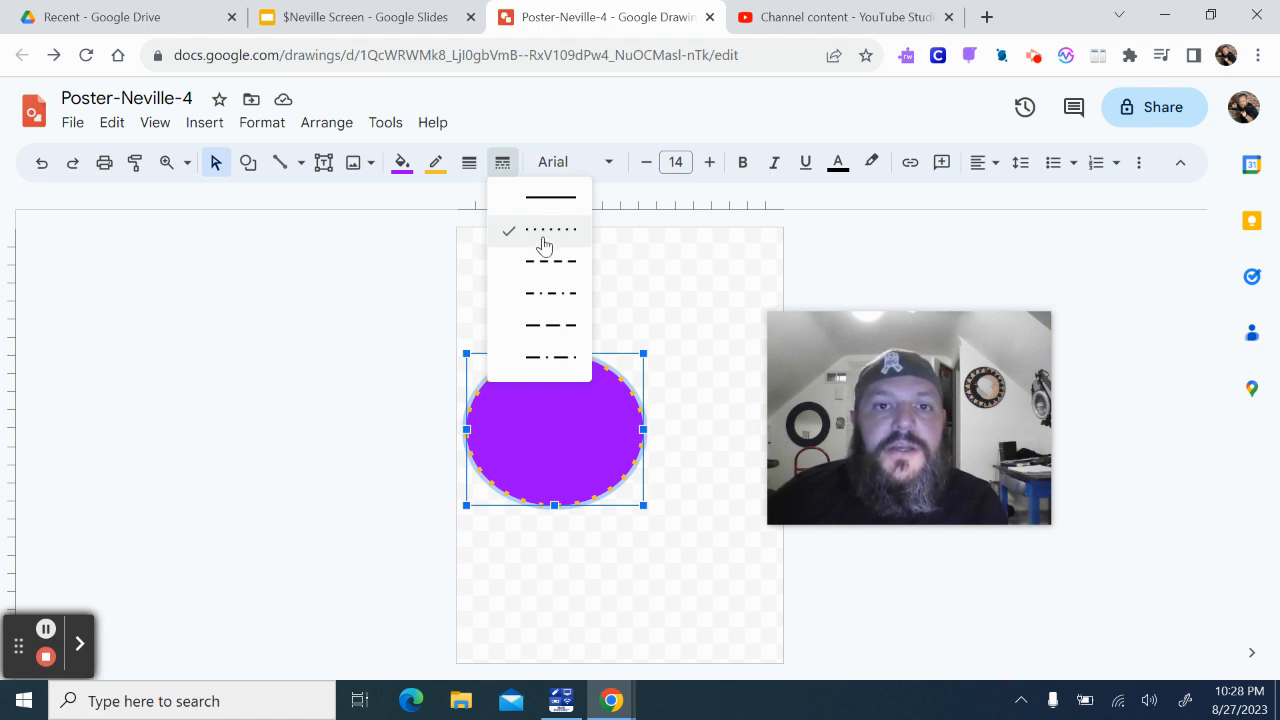
{"action": "left_click", "coordinate": [543, 262]}
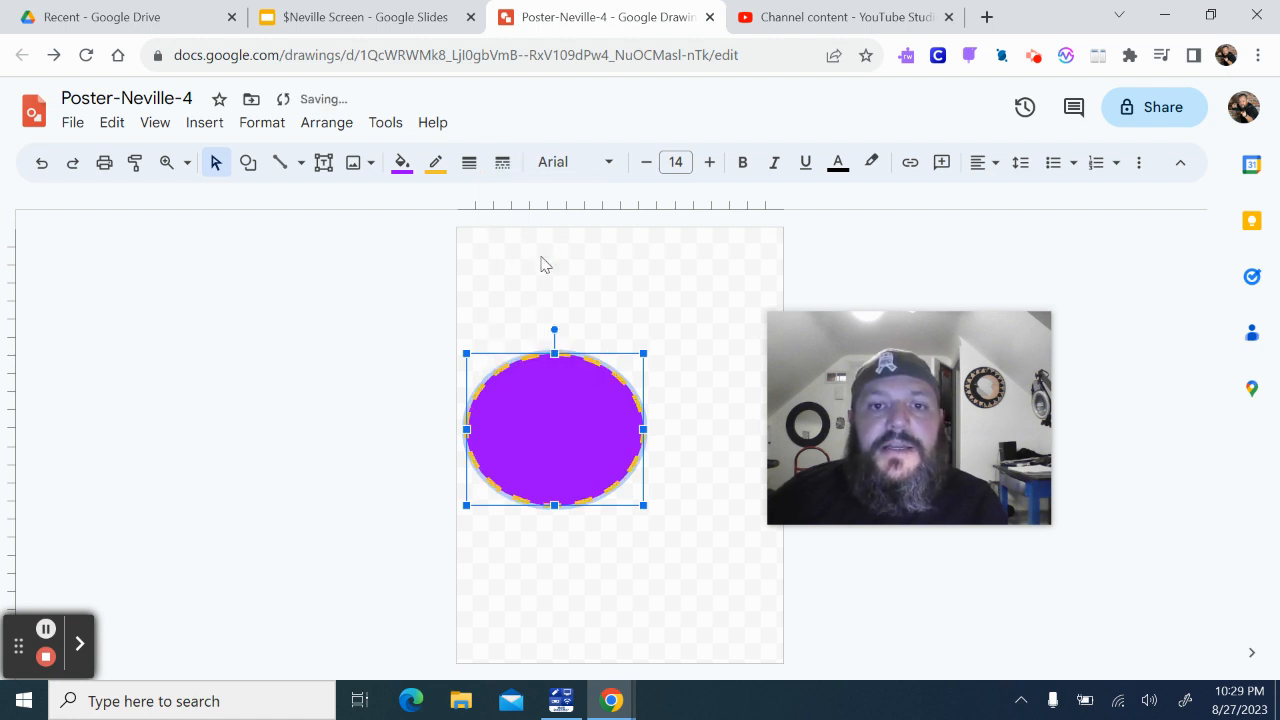
{"action": "left_click", "coordinate": [502, 162]}
{"action": "left_click", "coordinate": [516, 210]}
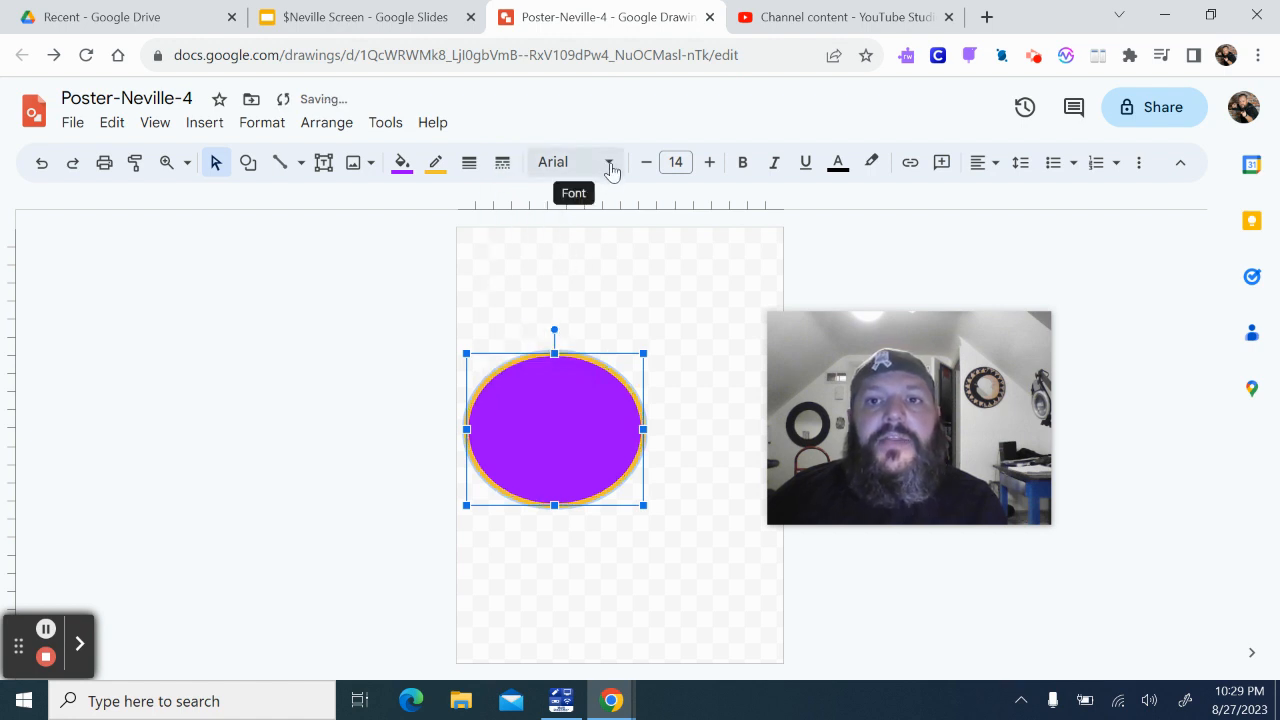
Draw a text box in the canvas's upper-right area and enter the filler text "ststwtetwetwetwet".
{"action": "left_click", "coordinate": [1140, 163]}
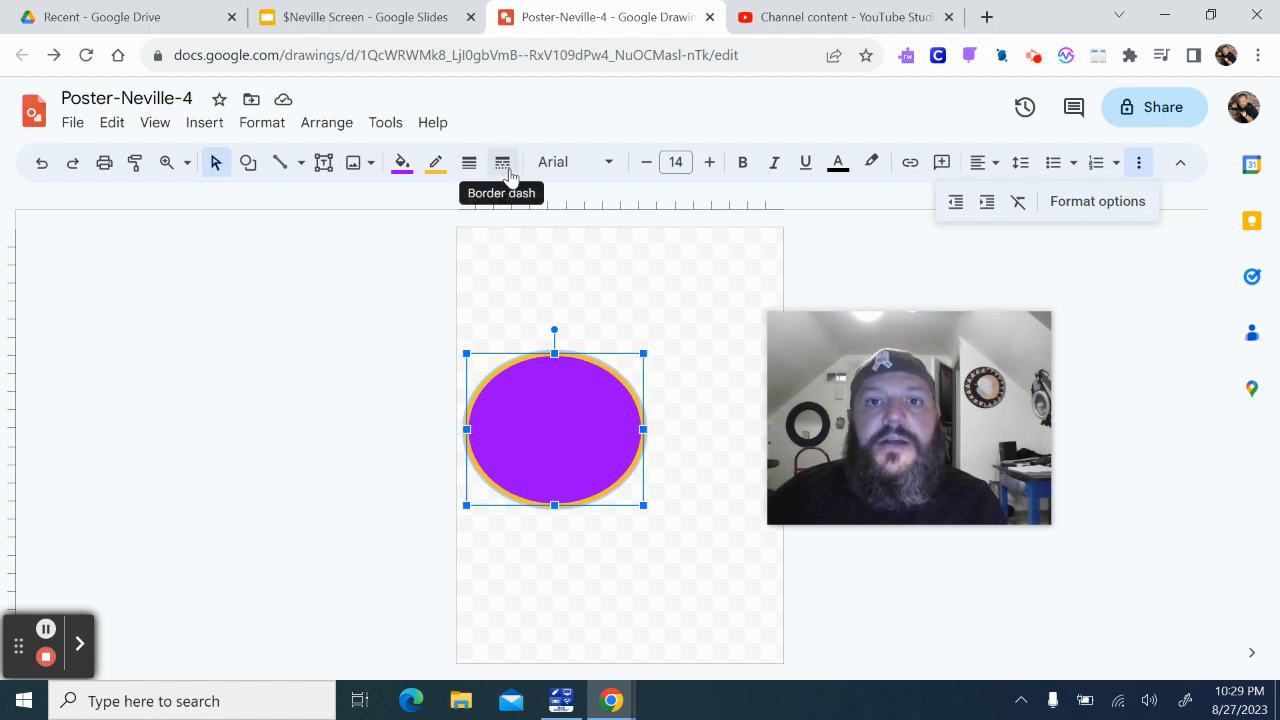
{"action": "left_click", "coordinate": [323, 164]}
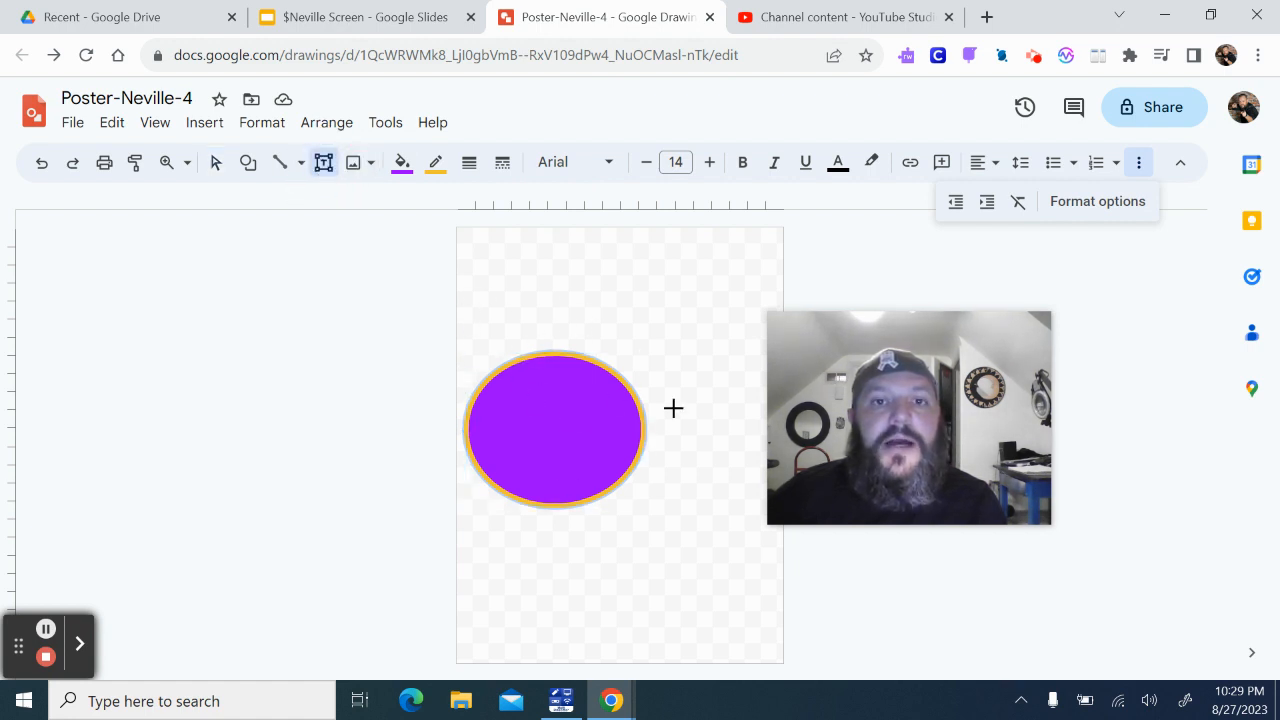
{"action": "left_click_drag", "start_coordinate": [598, 253], "coordinate": [757, 438]}
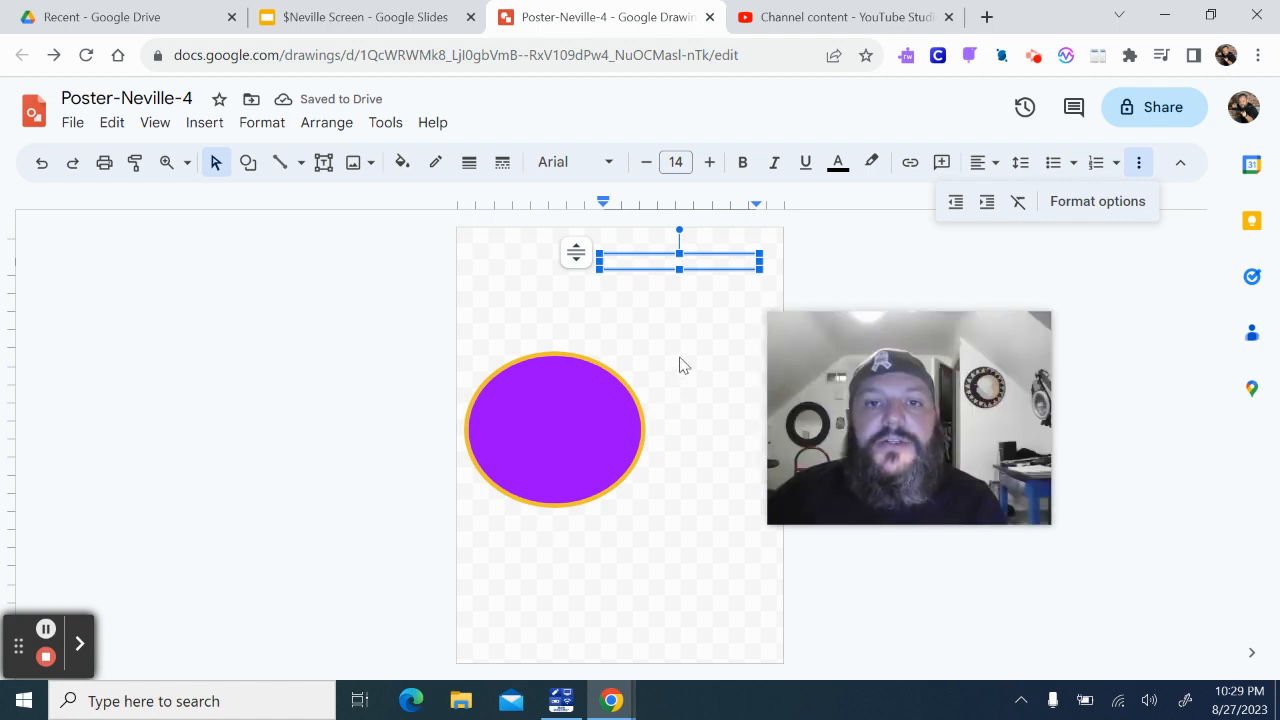
{"action": "type", "text": "sts"}
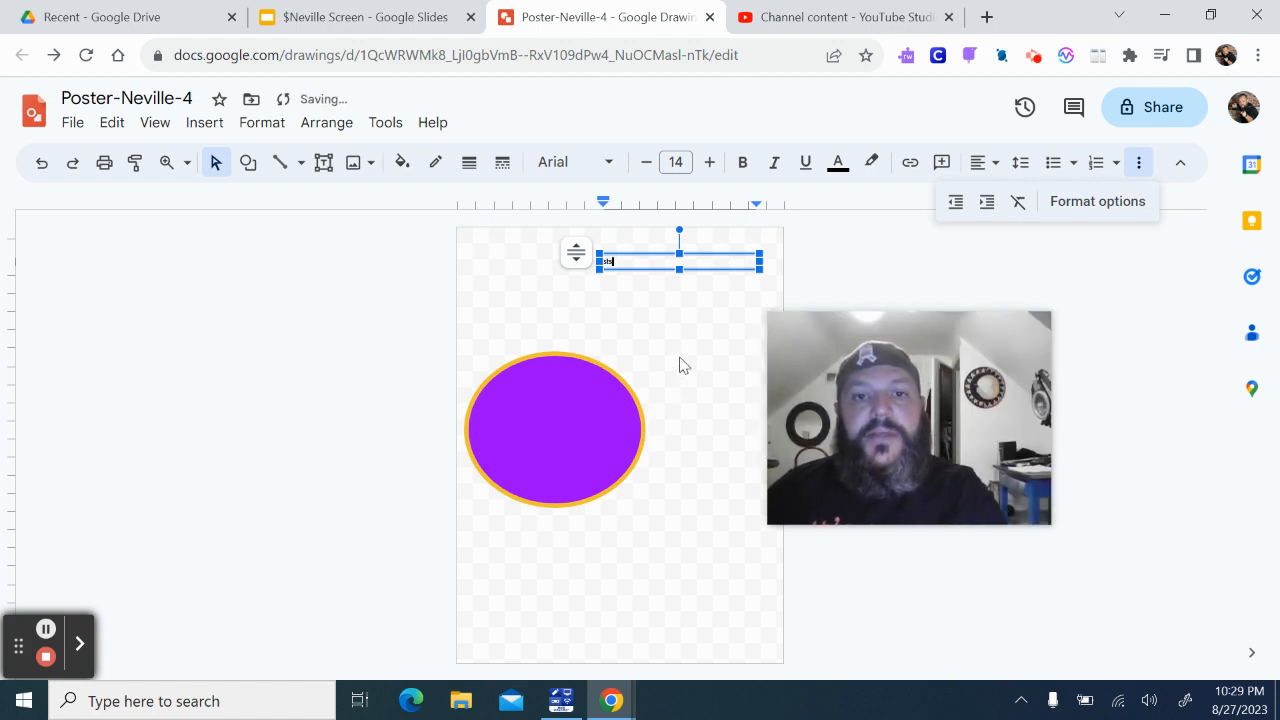
{"action": "type", "text": "tvtetwetwetwe"}
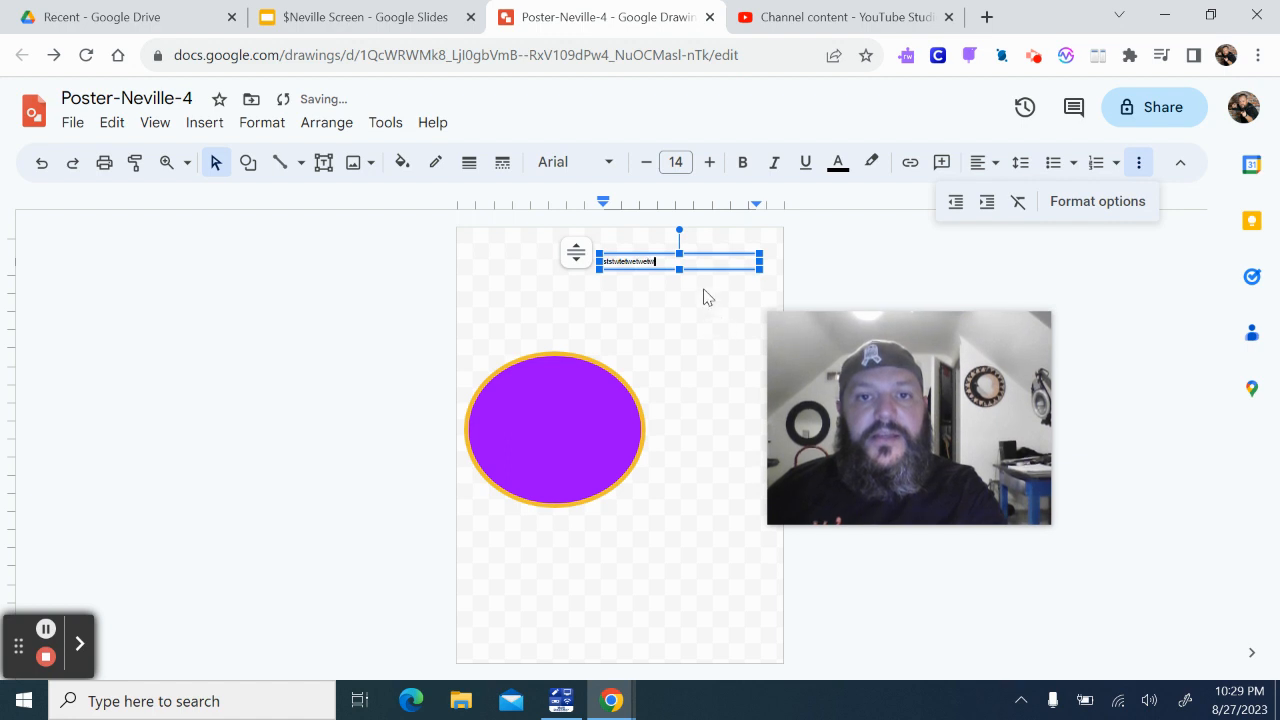
Select all the text in the text box and increase its font size to 31.
{"action": "left_click", "coordinate": [694, 265]}
{"action": "left_click_drag", "start_coordinate": [694, 265], "coordinate": [596, 265]}
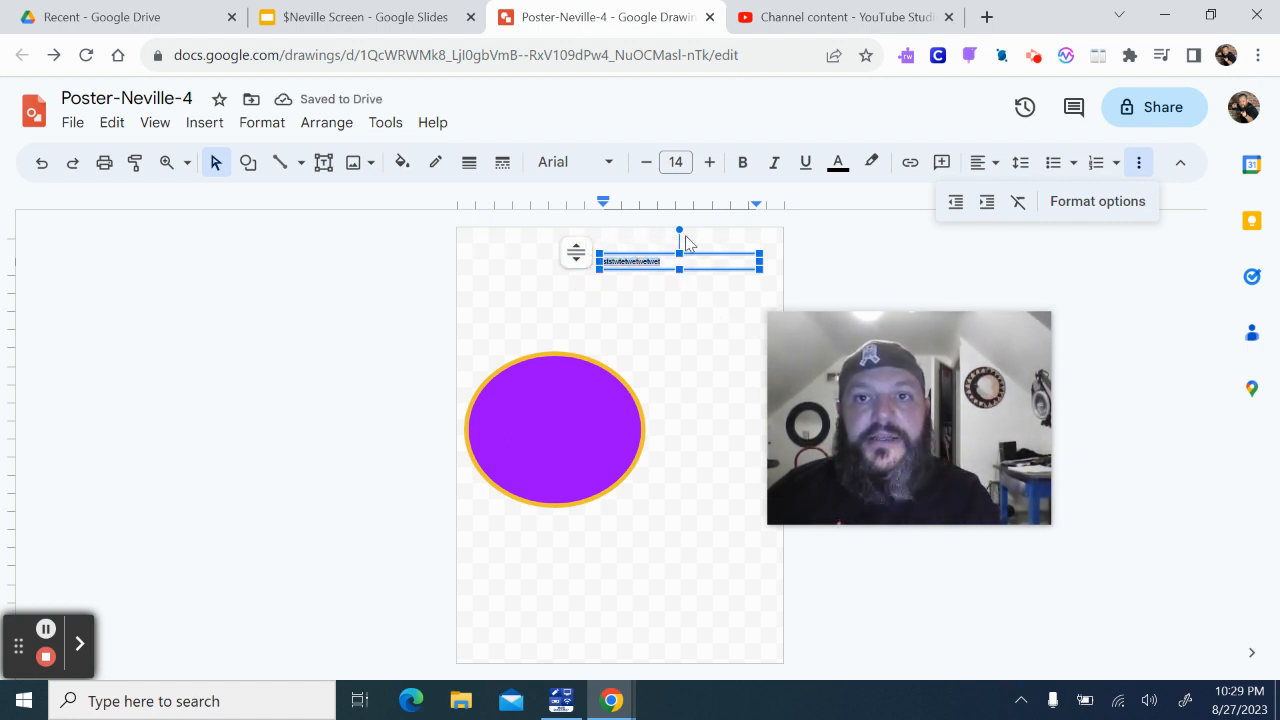
{"action": "left_click", "coordinate": [710, 163]}
{"action": "left_click", "coordinate": [710, 163]}
{"action": "left_click", "coordinate": [710, 163]}
{"action": "left_click", "coordinate": [710, 163]}
{"action": "left_click", "coordinate": [710, 163]}
{"action": "left_click", "coordinate": [710, 163]}
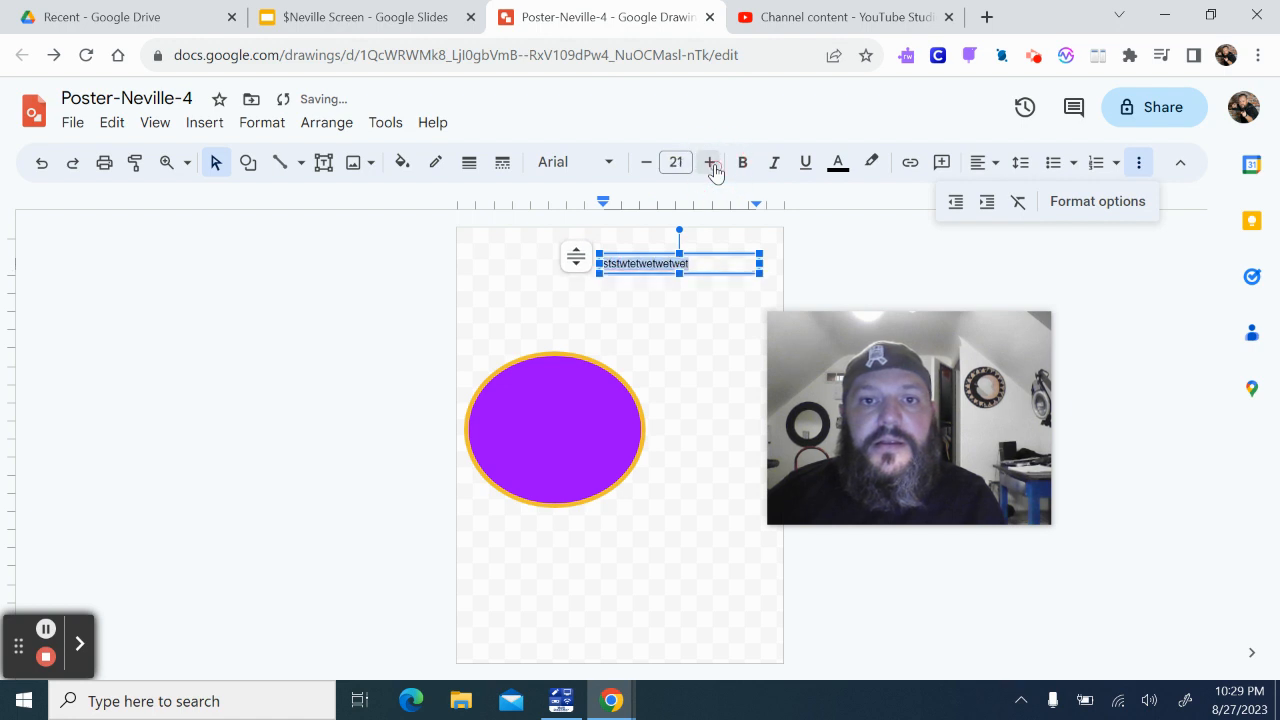
{"action": "left_click", "coordinate": [710, 163]}
{"action": "left_click", "coordinate": [710, 163]}
{"action": "left_click", "coordinate": [710, 163]}
{"action": "left_click", "coordinate": [710, 163]}
{"action": "left_click", "coordinate": [710, 163]}
{"action": "left_click", "coordinate": [710, 163]}
{"action": "left_click", "coordinate": [710, 163]}
{"action": "left_click", "coordinate": [710, 163]}
{"action": "left_click", "coordinate": [710, 163]}
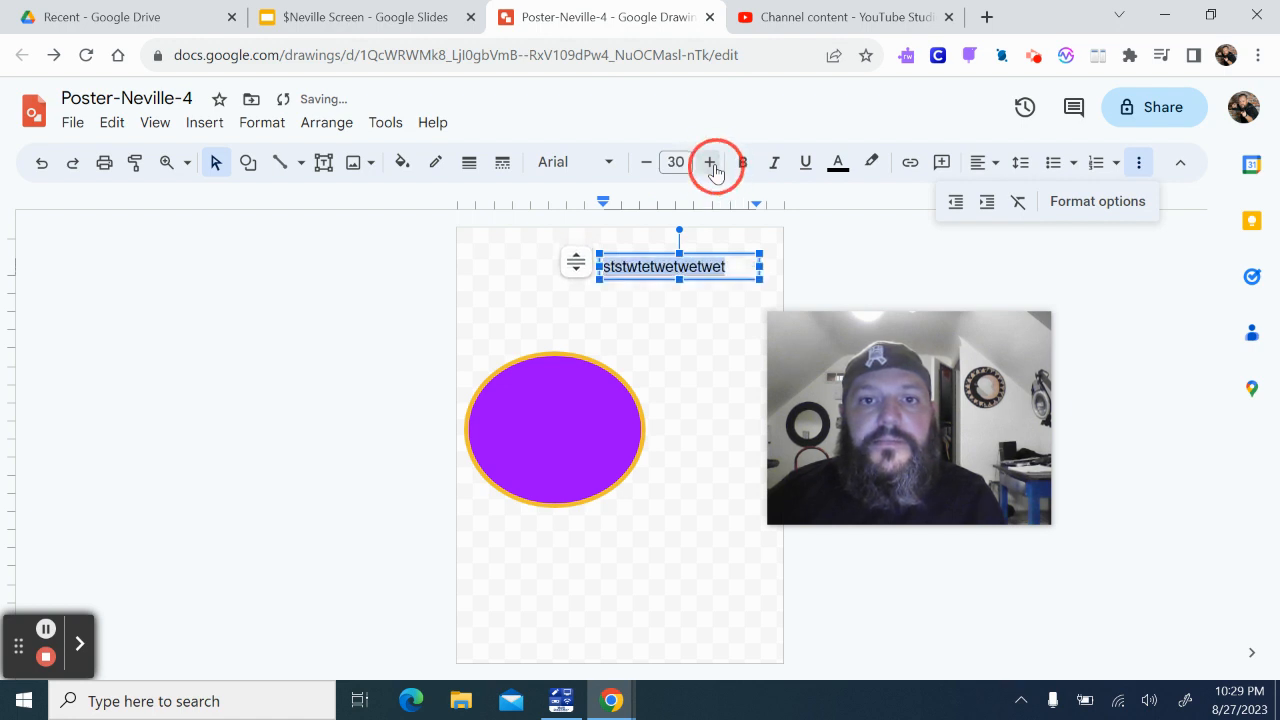
{"action": "left_click", "coordinate": [710, 163]}
Make the selected filler text bold, italic and underlined.
{"action": "left_click", "coordinate": [741, 166]}
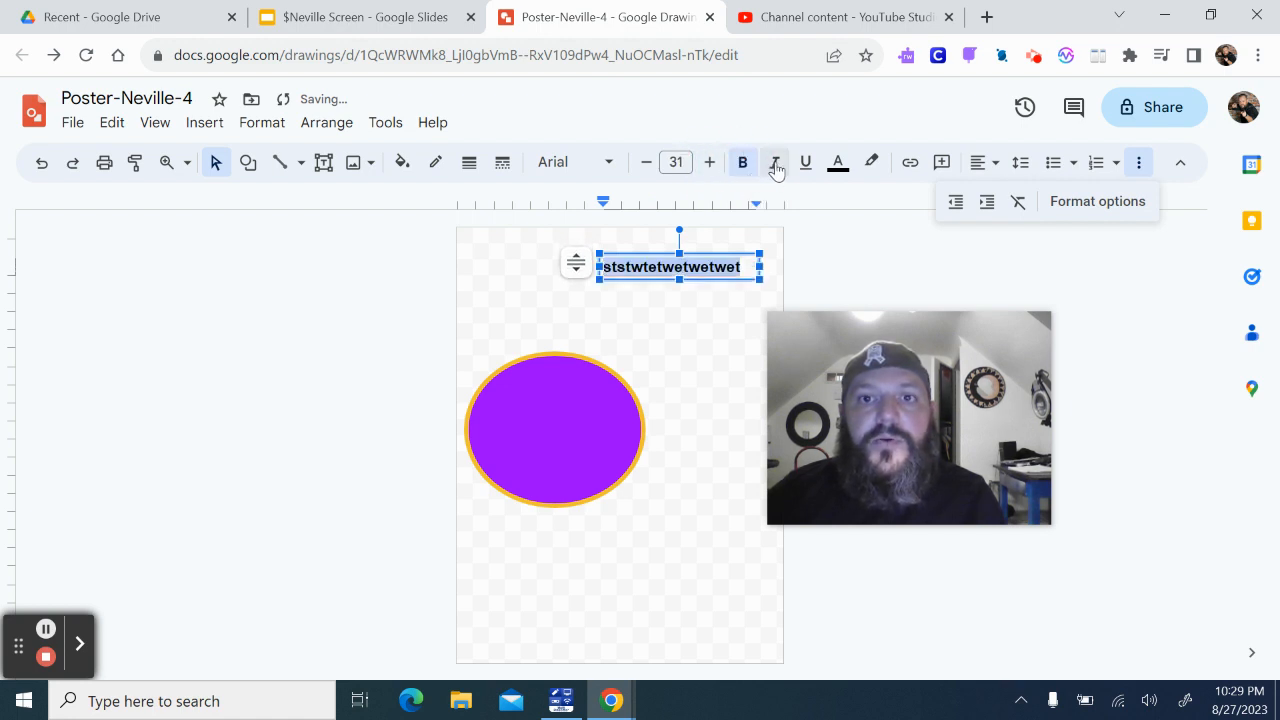
{"action": "left_click", "coordinate": [773, 167]}
{"action": "left_click", "coordinate": [805, 169]}
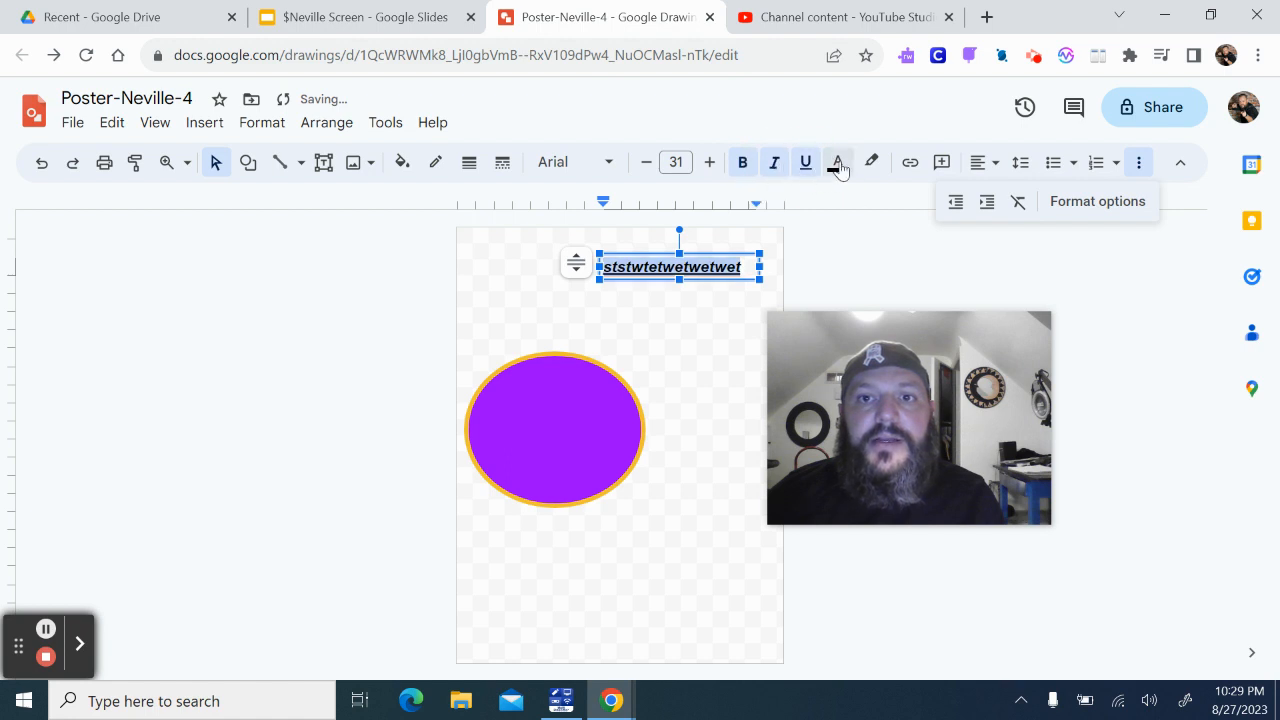
Color the filler text yellow and give it an orange highlight.
{"action": "left_click", "coordinate": [838, 165]}
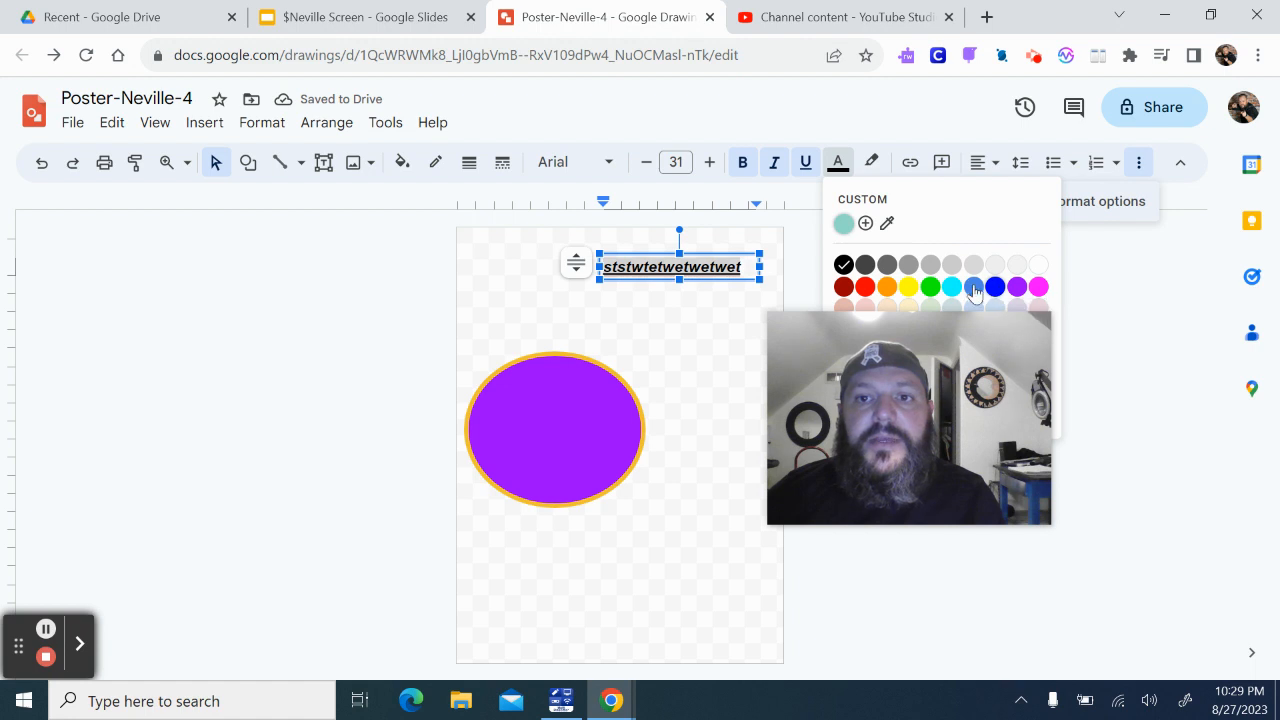
{"action": "left_click", "coordinate": [909, 289]}
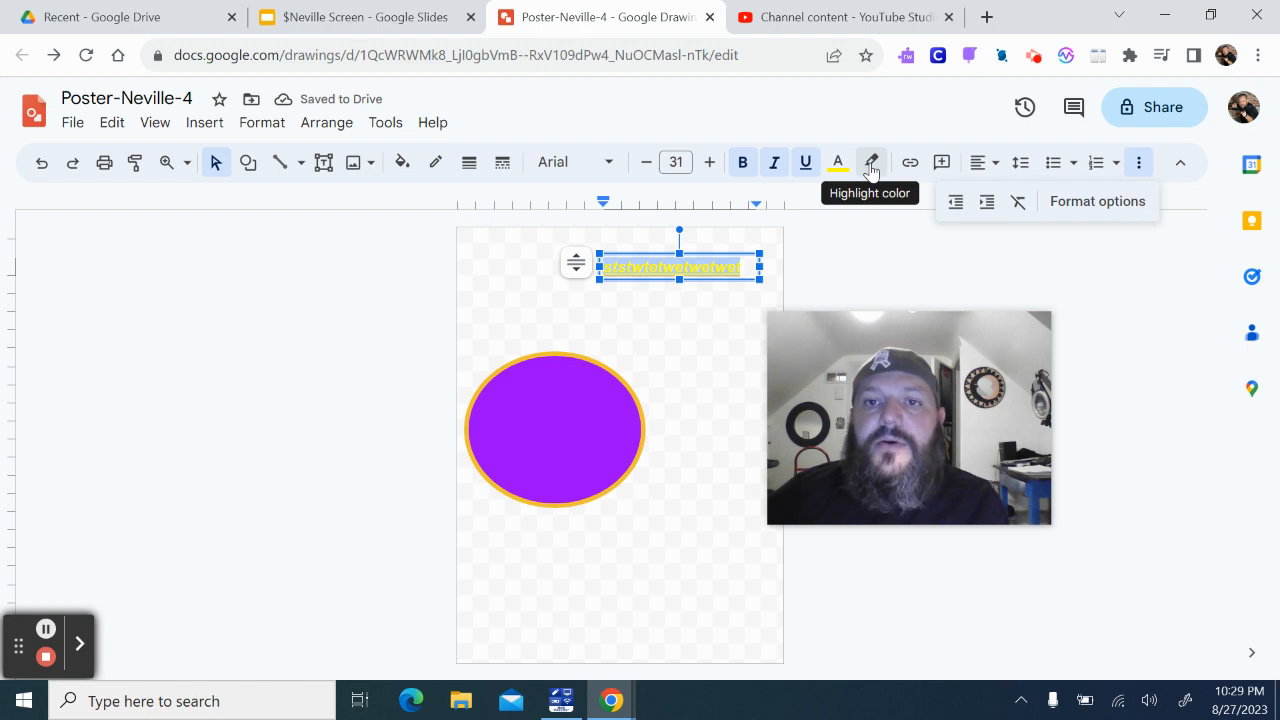
{"action": "left_click", "coordinate": [870, 165]}
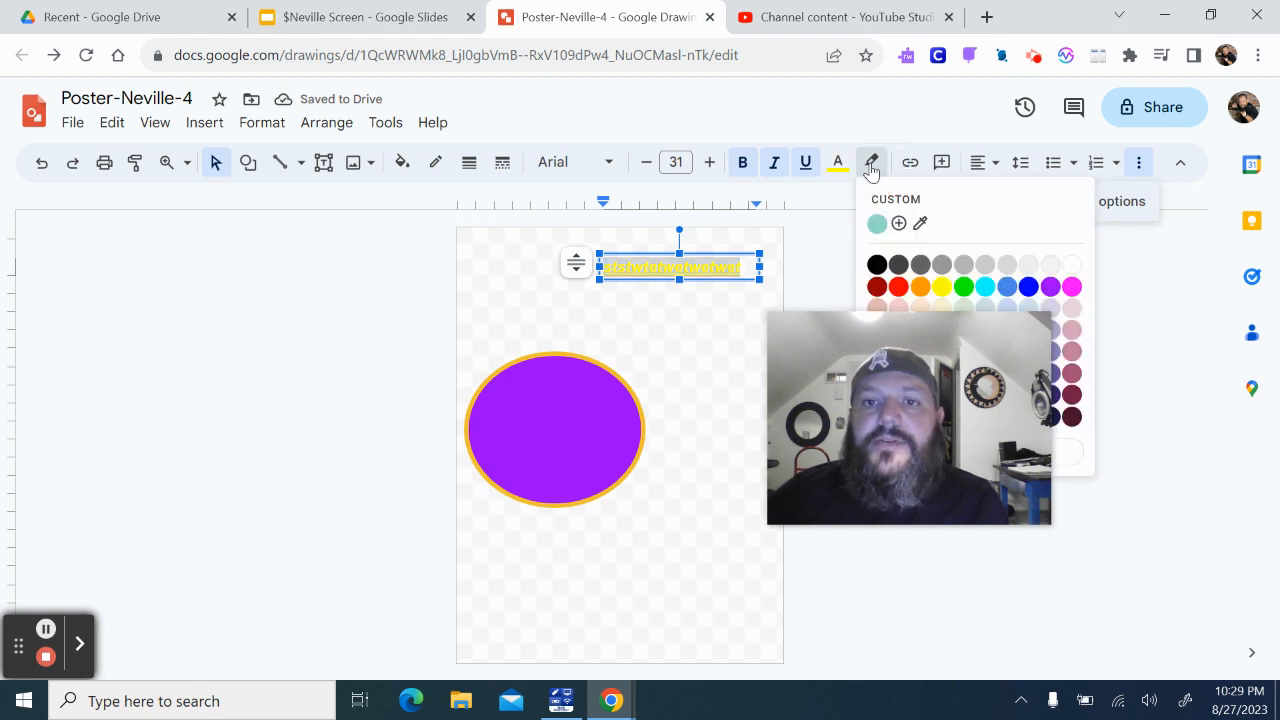
{"action": "left_click", "coordinate": [918, 290]}
{"action": "left_click", "coordinate": [858, 270]}
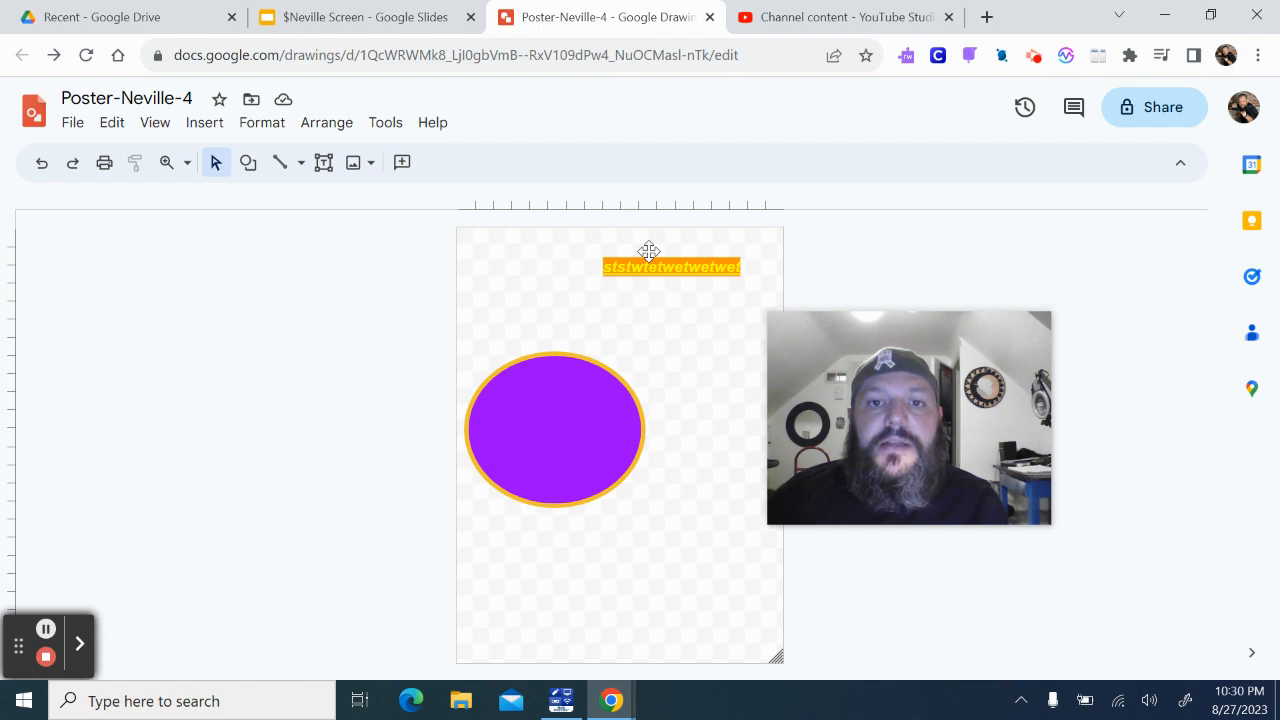
Move the text box down beside the oval's upper edge and insert "bxfxbxcbxb" in the middle of its text.
{"action": "left_click", "coordinate": [649, 251]}
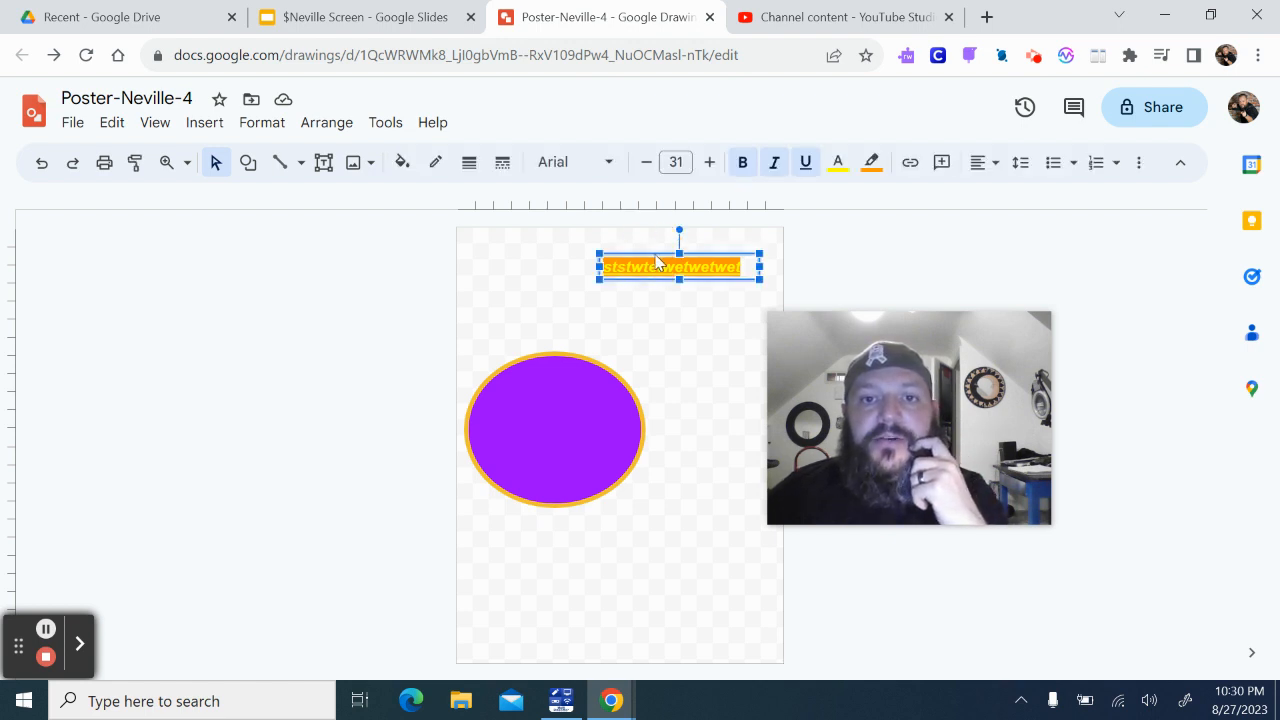
{"action": "left_click_drag", "start_coordinate": [656, 262], "coordinate": [679, 327]}
{"action": "left_click", "coordinate": [683, 338]}
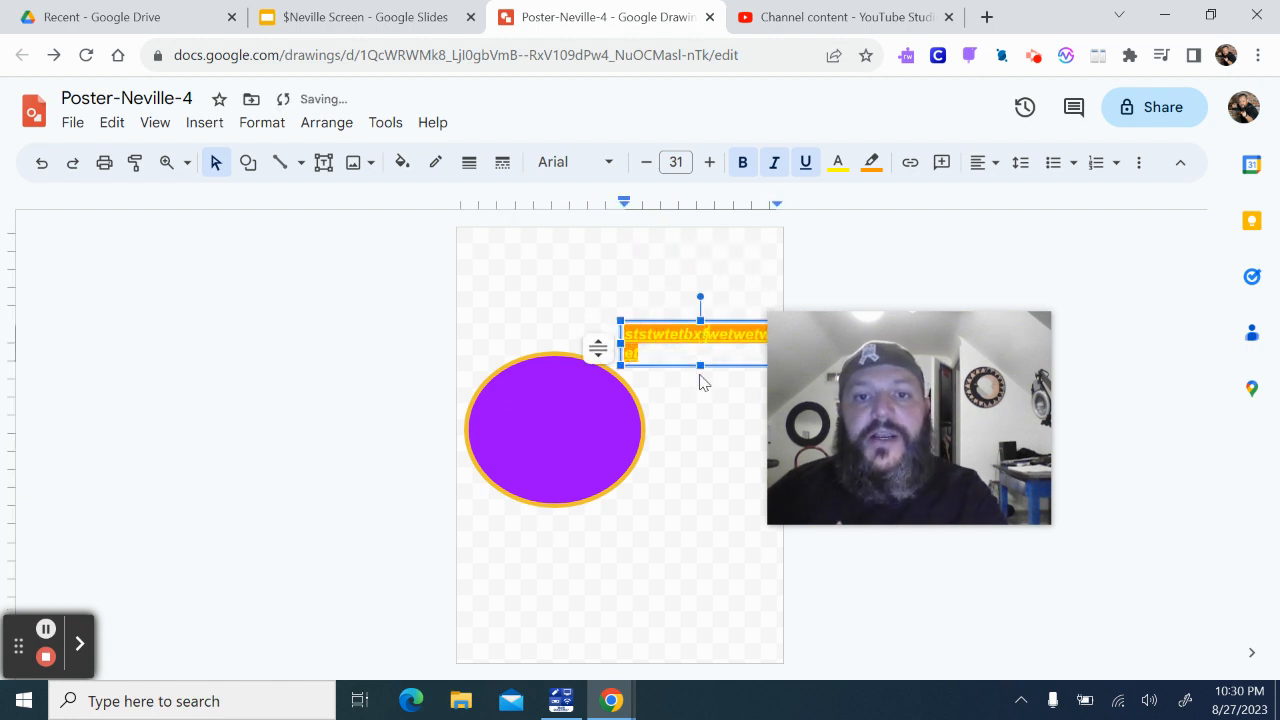
{"action": "type", "text": "bxfxbxcbxvb"}
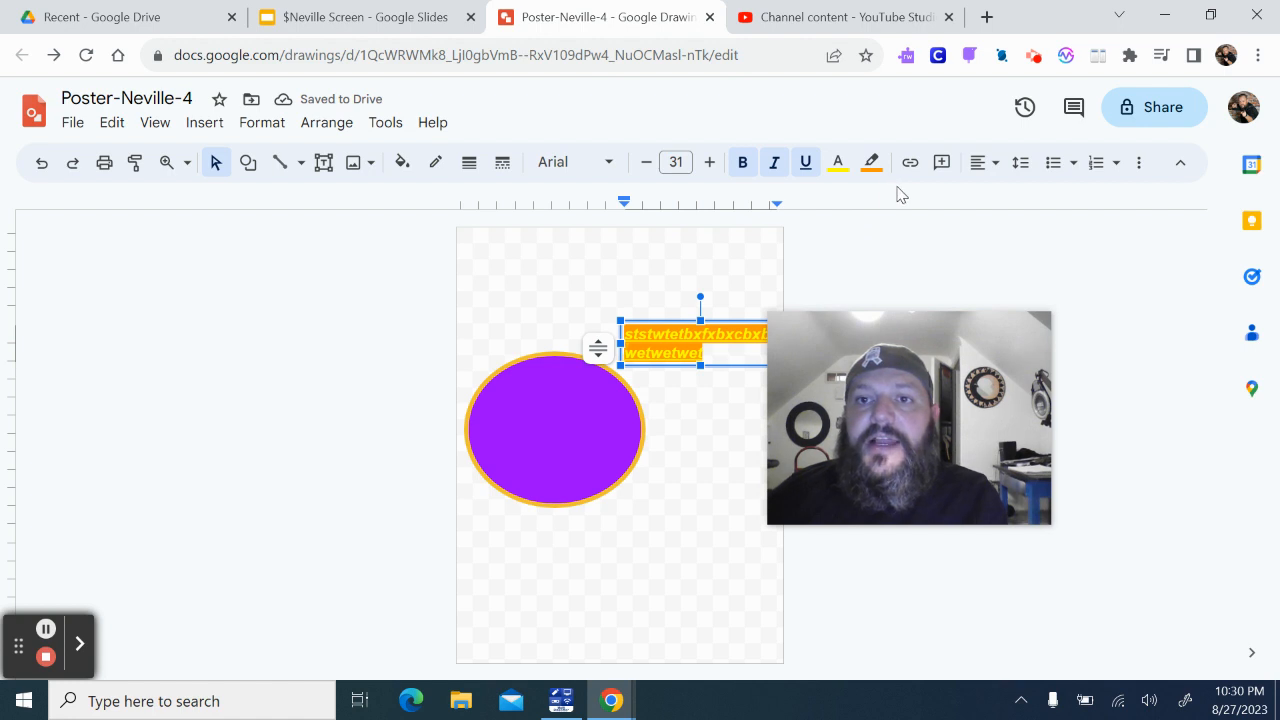
Center-align the filler text, and look through the line spacing and indent options without applying any.
{"action": "left_click", "coordinate": [982, 163]}
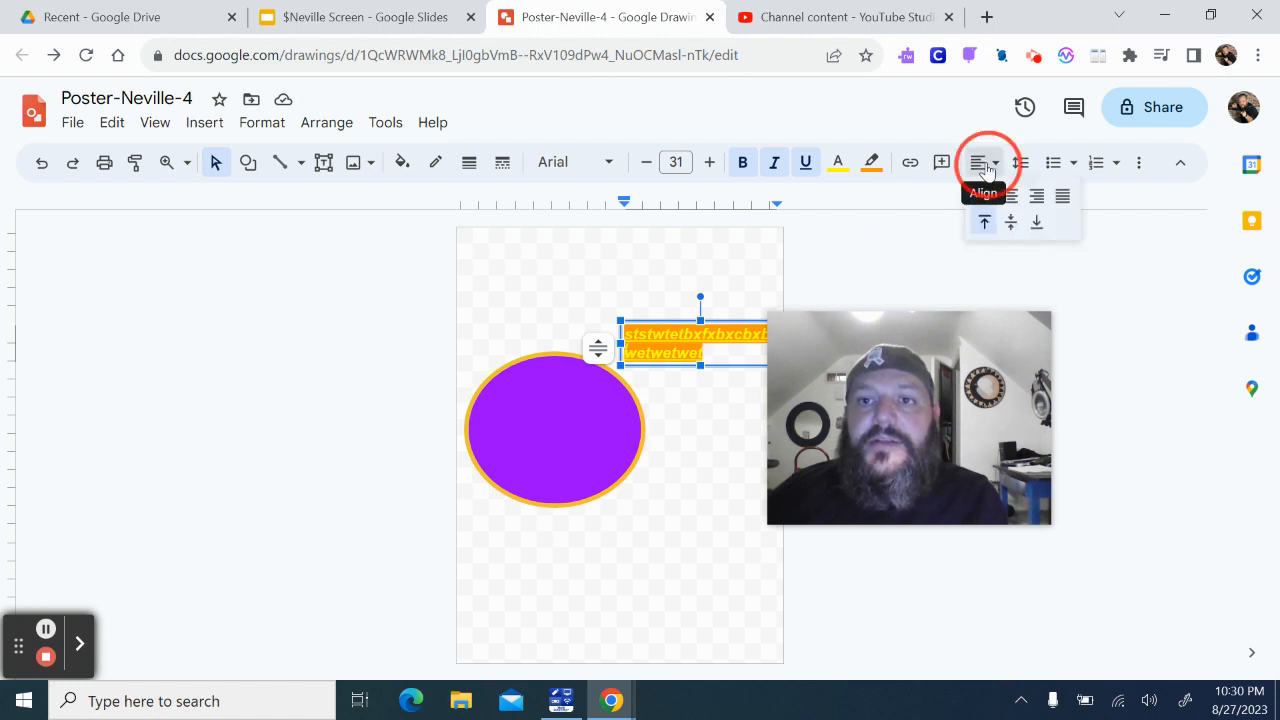
{"action": "left_click", "coordinate": [1011, 197]}
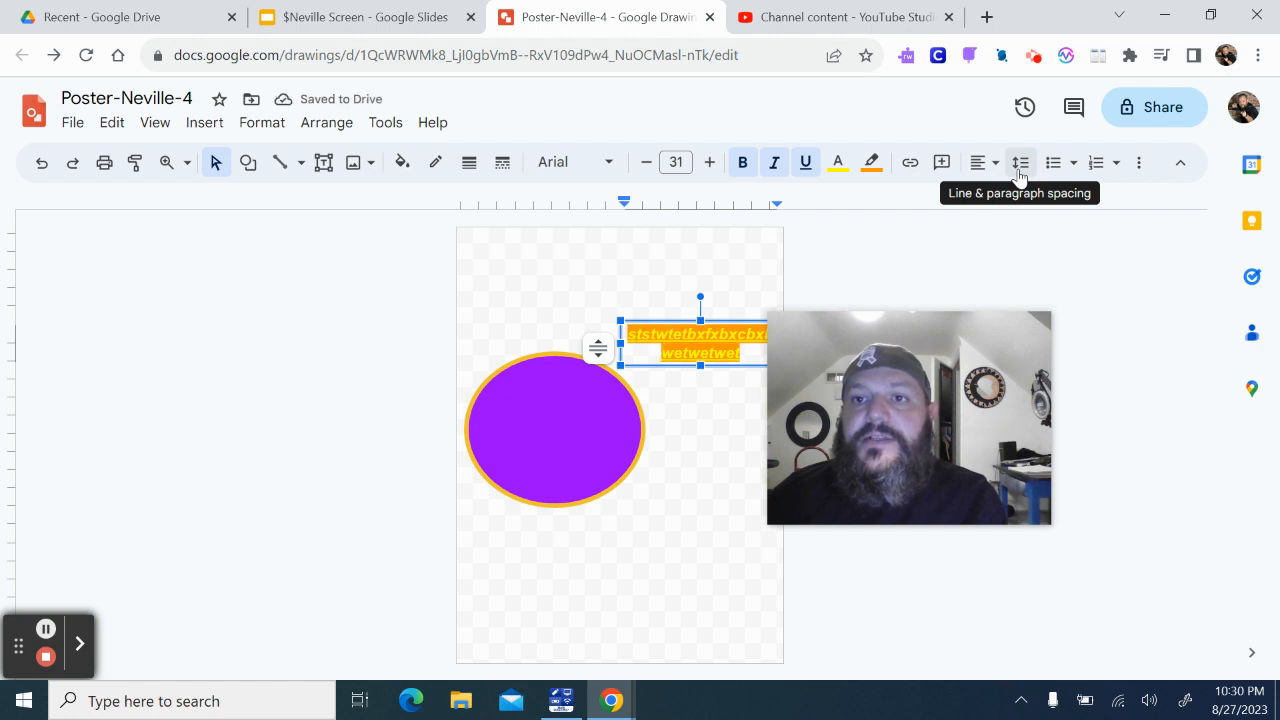
{"action": "left_click", "coordinate": [1020, 165]}
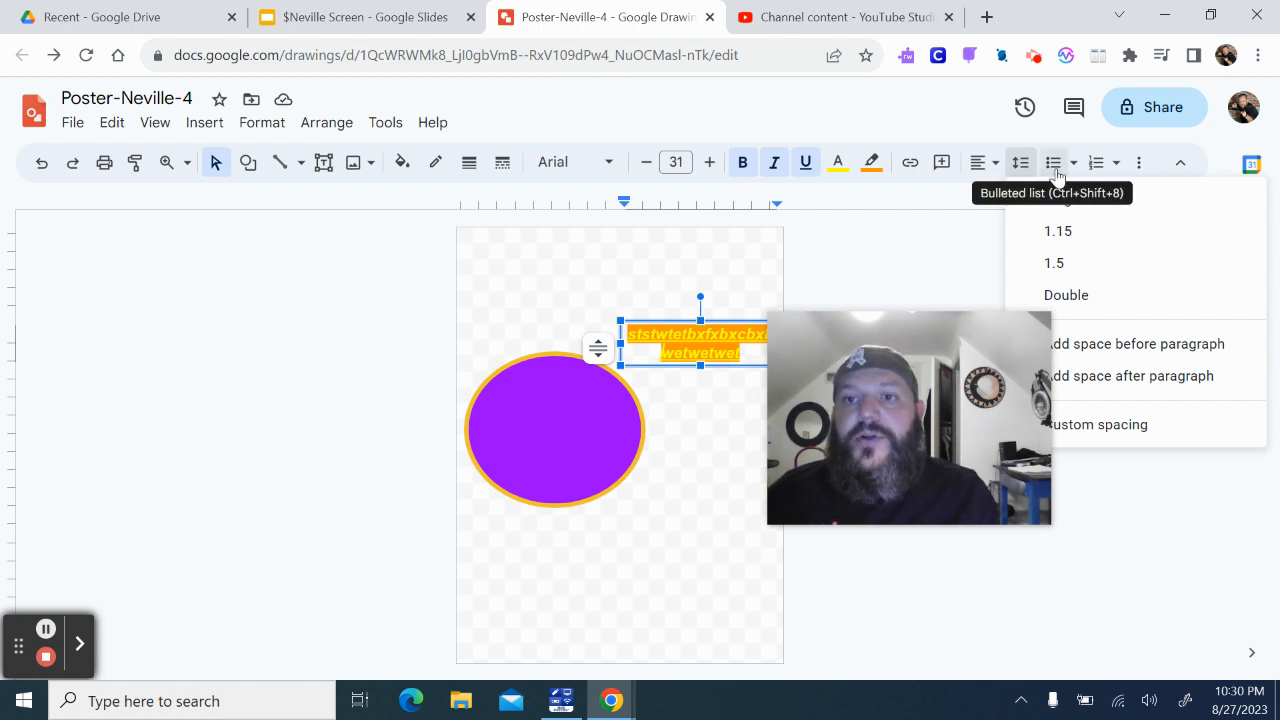
{"action": "left_click", "coordinate": [1137, 164]}
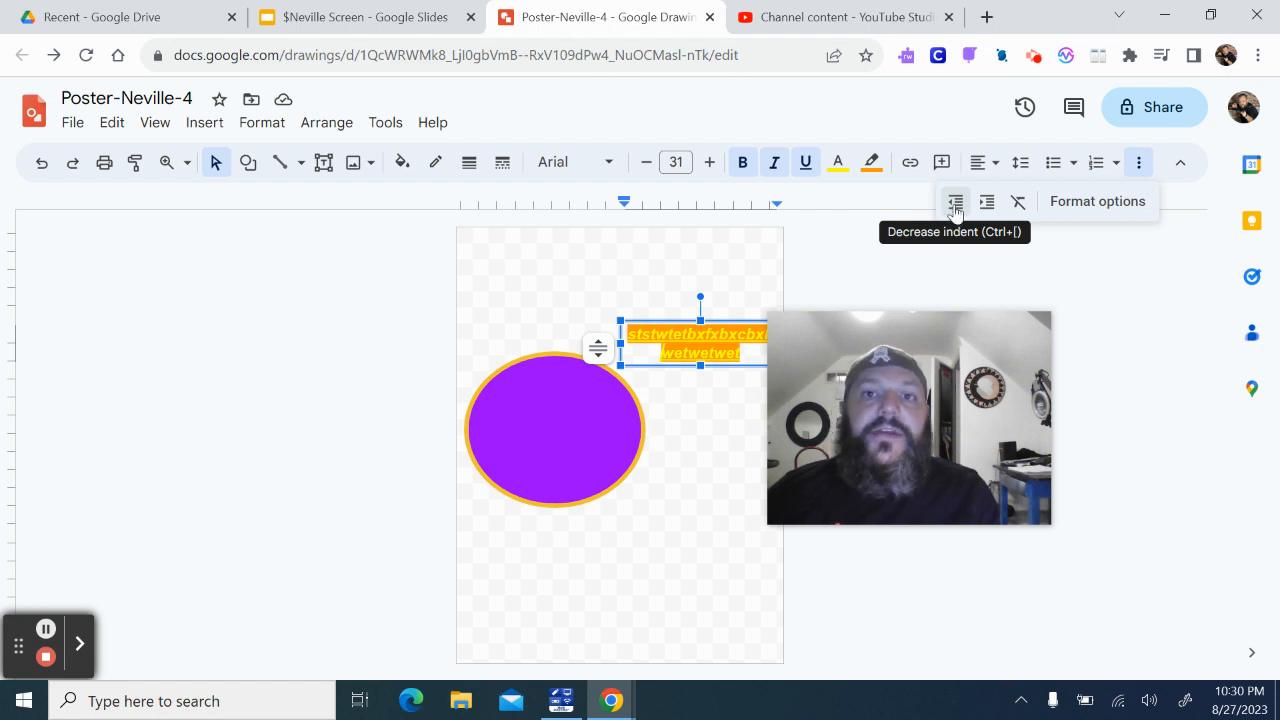
{"action": "left_click", "coordinate": [921, 132]}
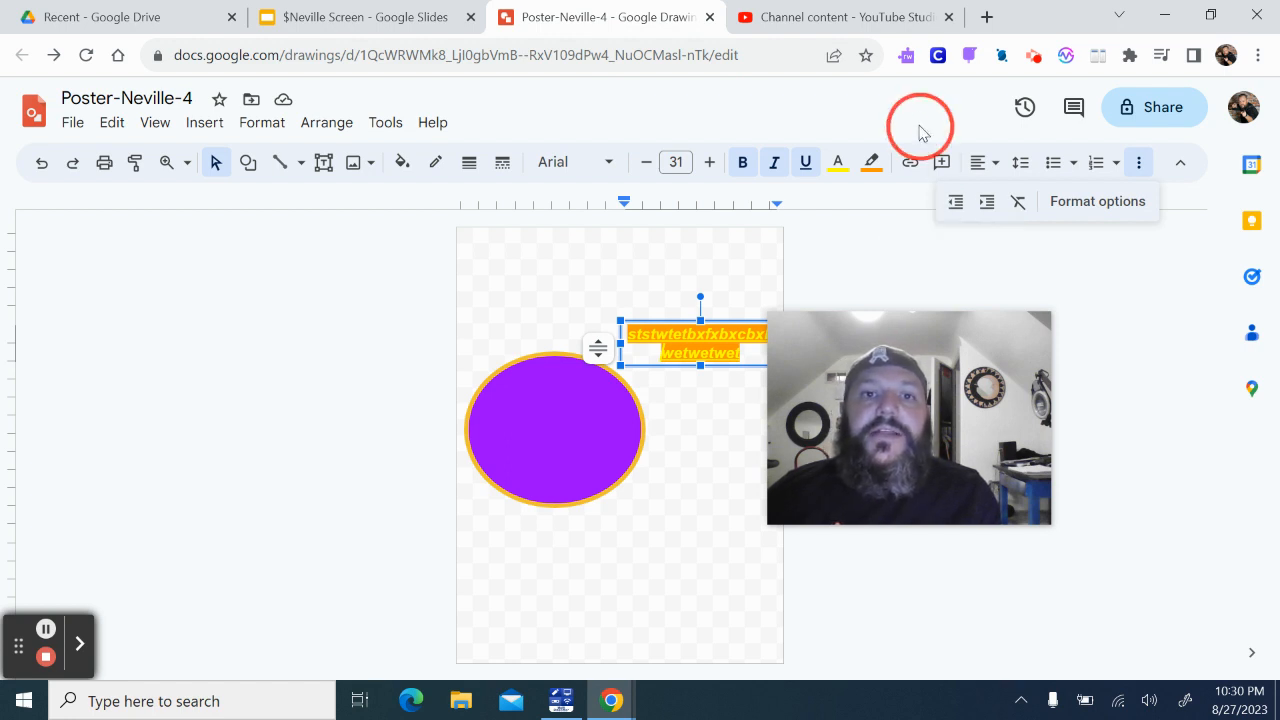
{"action": "left_click", "coordinate": [909, 264]}
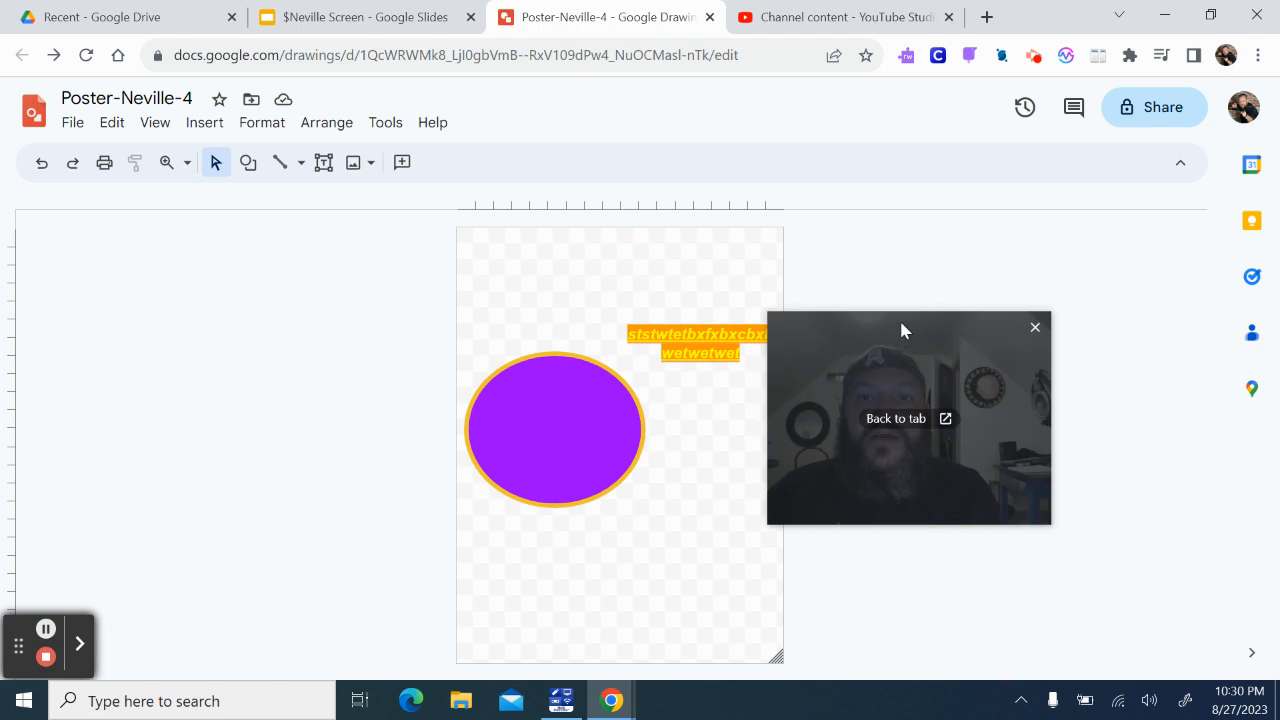
Zoom in on the oval, and magnify the area around the highlighted text to inspect it up close.
{"action": "left_click_drag", "start_coordinate": [899, 318], "coordinate": [970, 303]}
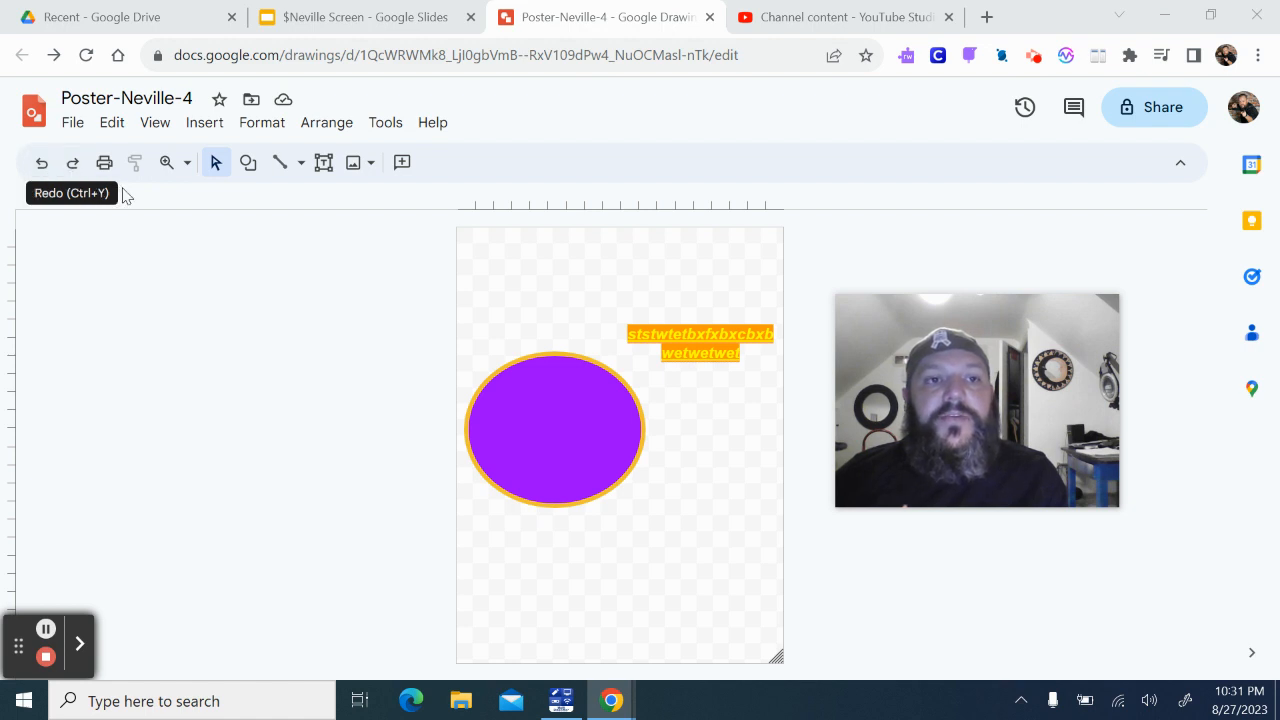
{"action": "left_click", "coordinate": [175, 168]}
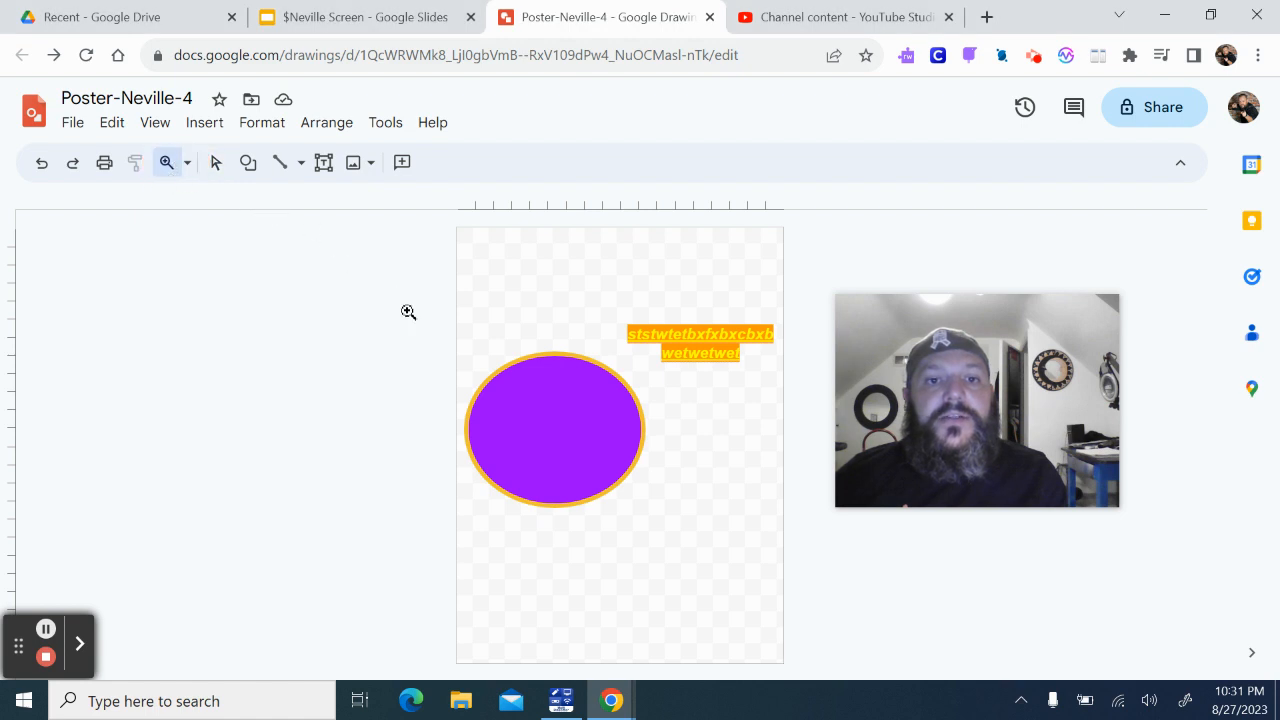
{"action": "left_click", "coordinate": [550, 398]}
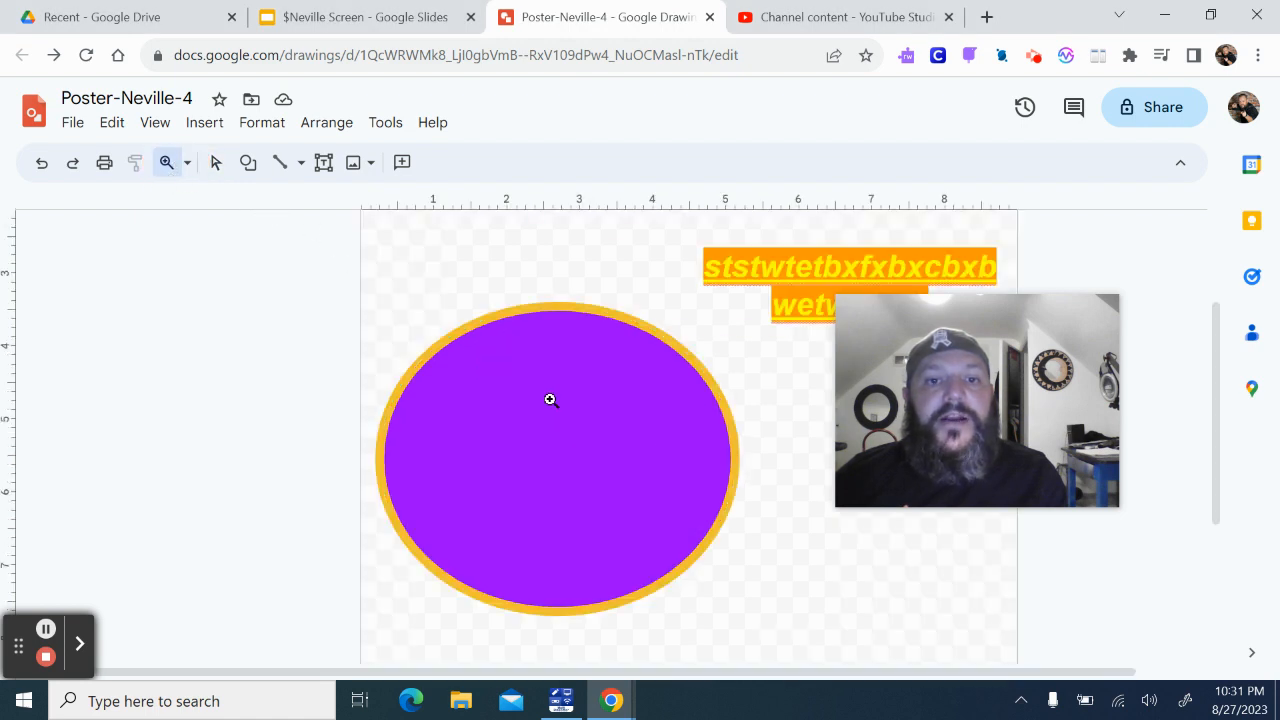
{"action": "left_click", "coordinate": [689, 228]}
{"action": "left_click_drag", "start_coordinate": [707, 253], "coordinate": [1018, 382]}
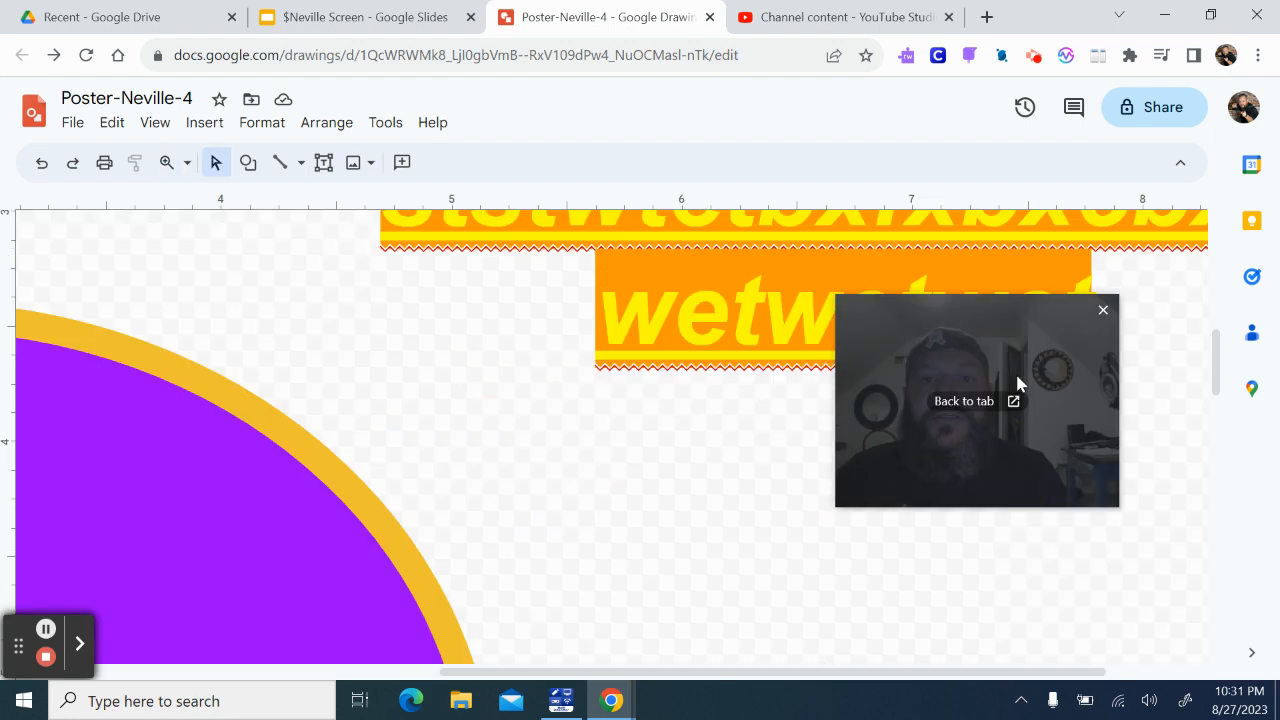
{"action": "scroll", "coordinate": [1157, 378], "scroll_direction": "up", "scroll_amount": 2}
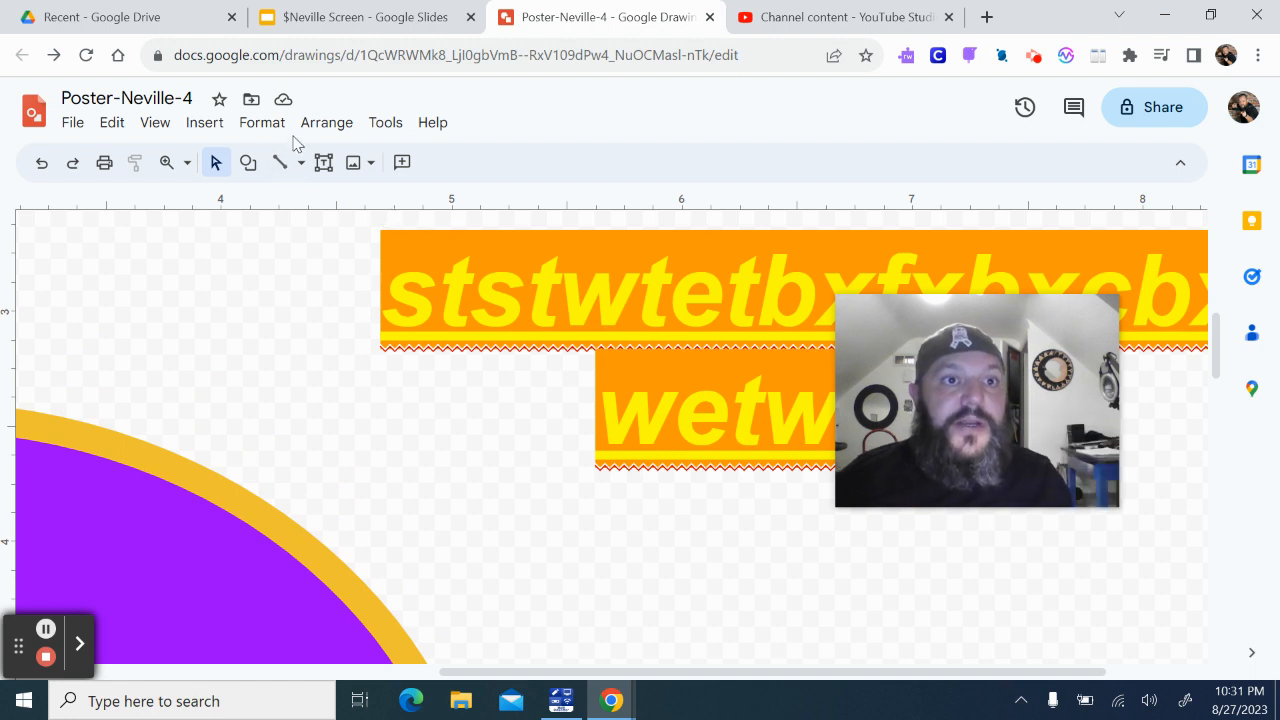
Move the highlighted text box onto the purple oval and center it within the shape.
{"action": "left_click", "coordinate": [156, 124]}
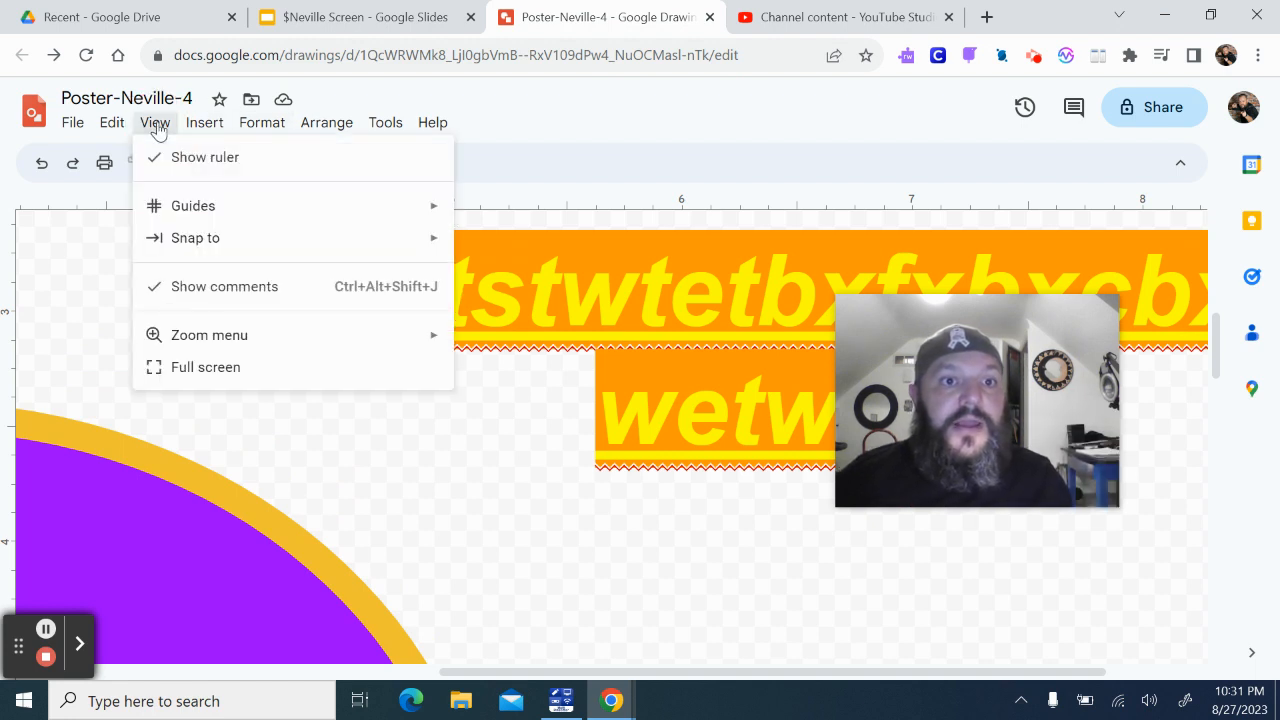
{"action": "mouse_move", "coordinate": [206, 350]}
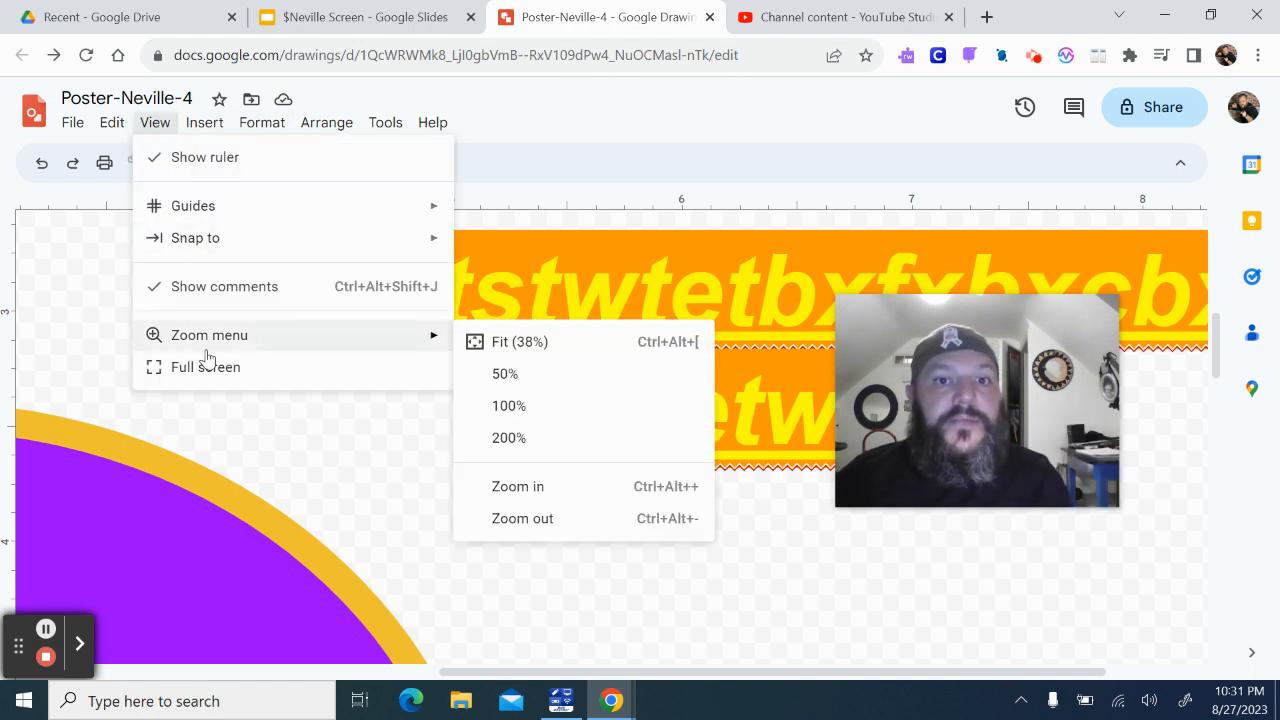
{"action": "left_click", "coordinate": [516, 345]}
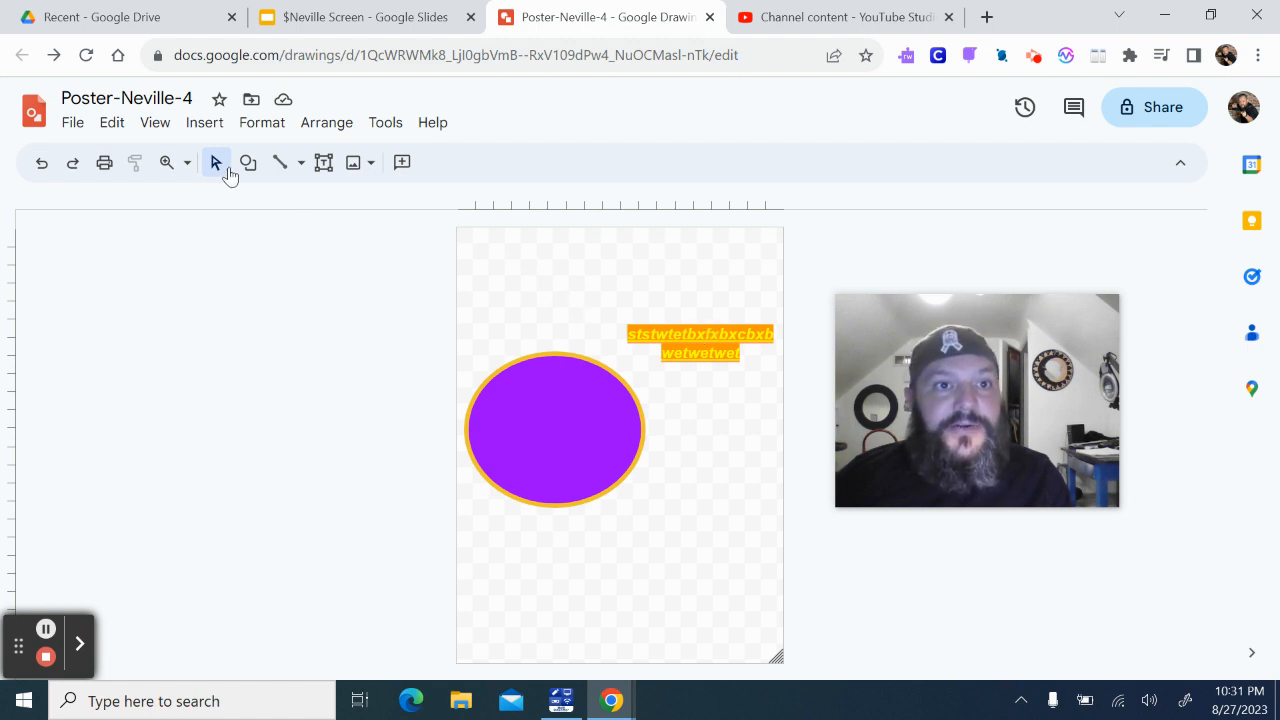
{"action": "left_click", "coordinate": [681, 334]}
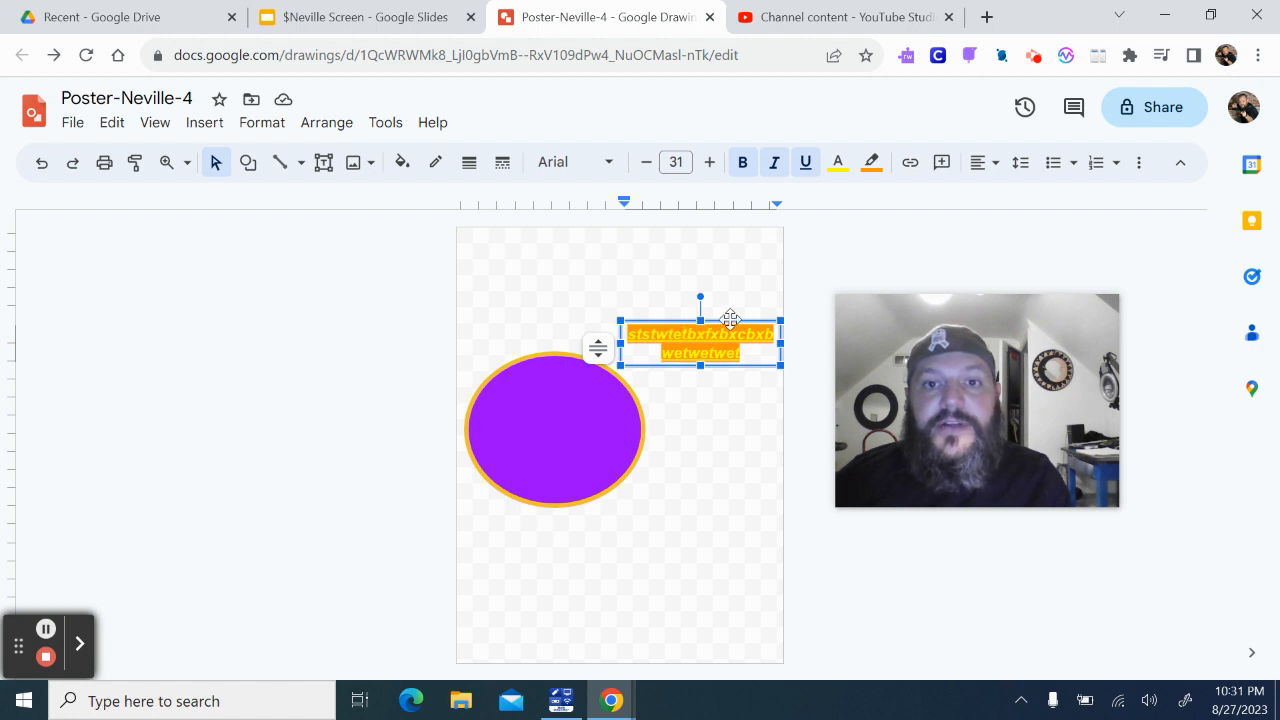
{"action": "left_click_drag", "start_coordinate": [731, 319], "coordinate": [577, 408]}
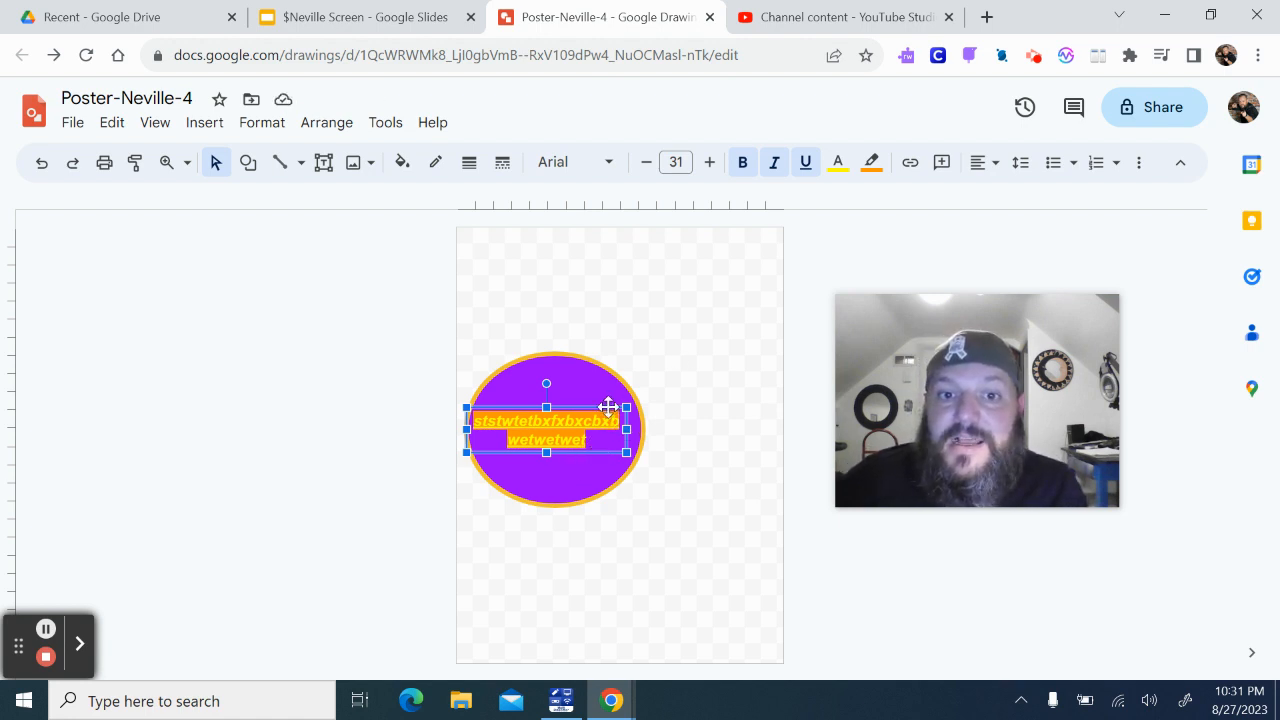
{"action": "left_click_drag", "start_coordinate": [610, 409], "coordinate": [614, 407]}
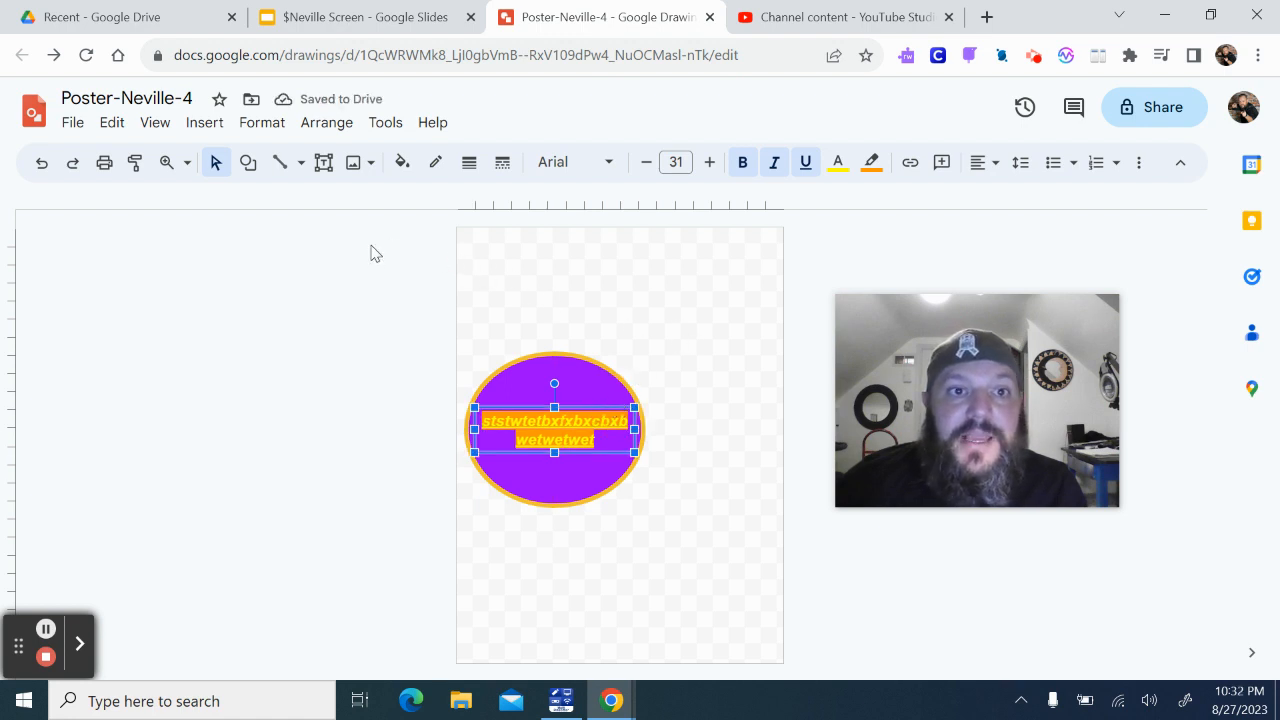
Draw a tall, narrow triangle over the middle of the oval, extending above and below it, and fill it with solid orange.
{"action": "left_click", "coordinate": [248, 162]}
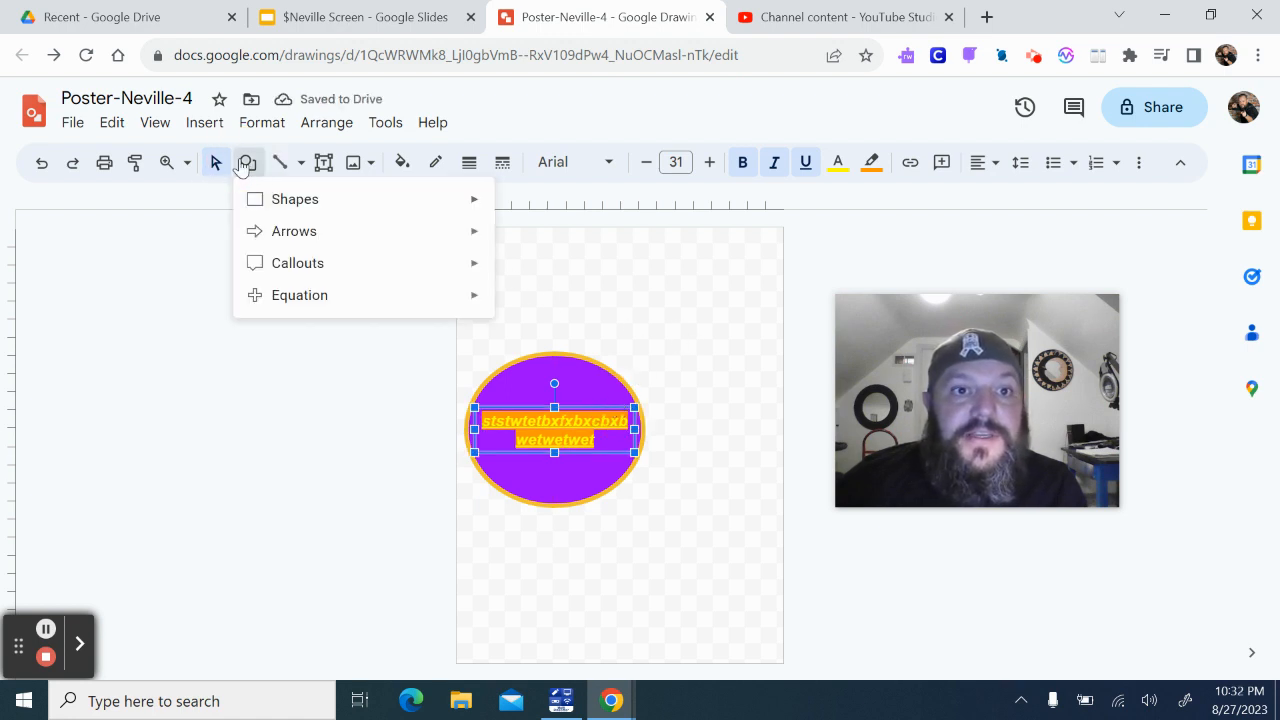
{"action": "mouse_move", "coordinate": [430, 216]}
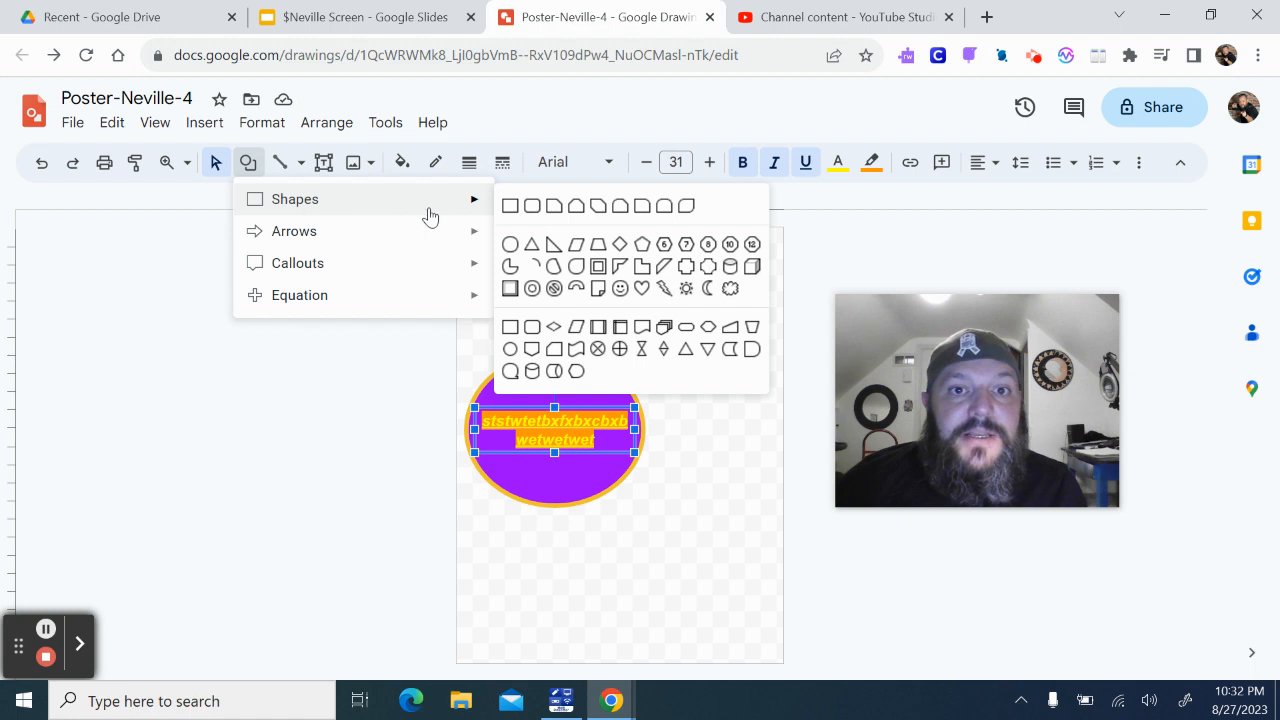
{"action": "left_click", "coordinate": [529, 245]}
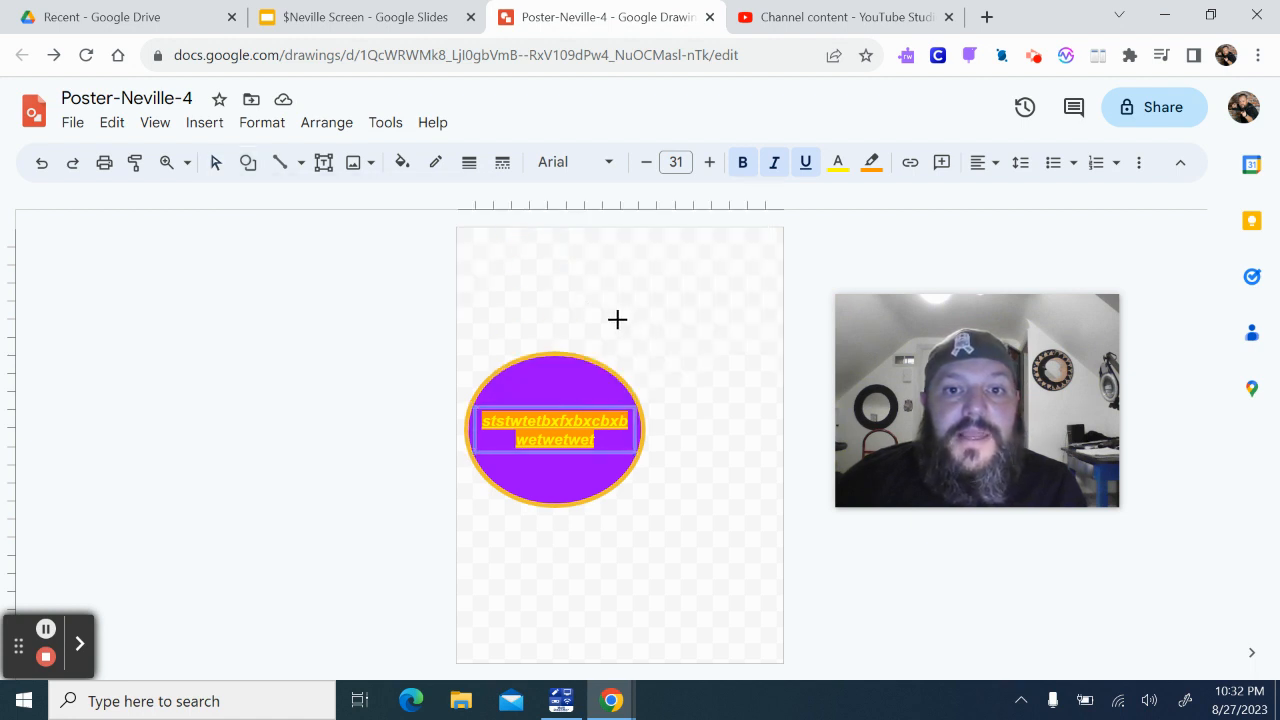
{"action": "left_click_drag", "start_coordinate": [601, 304], "coordinate": [499, 600]}
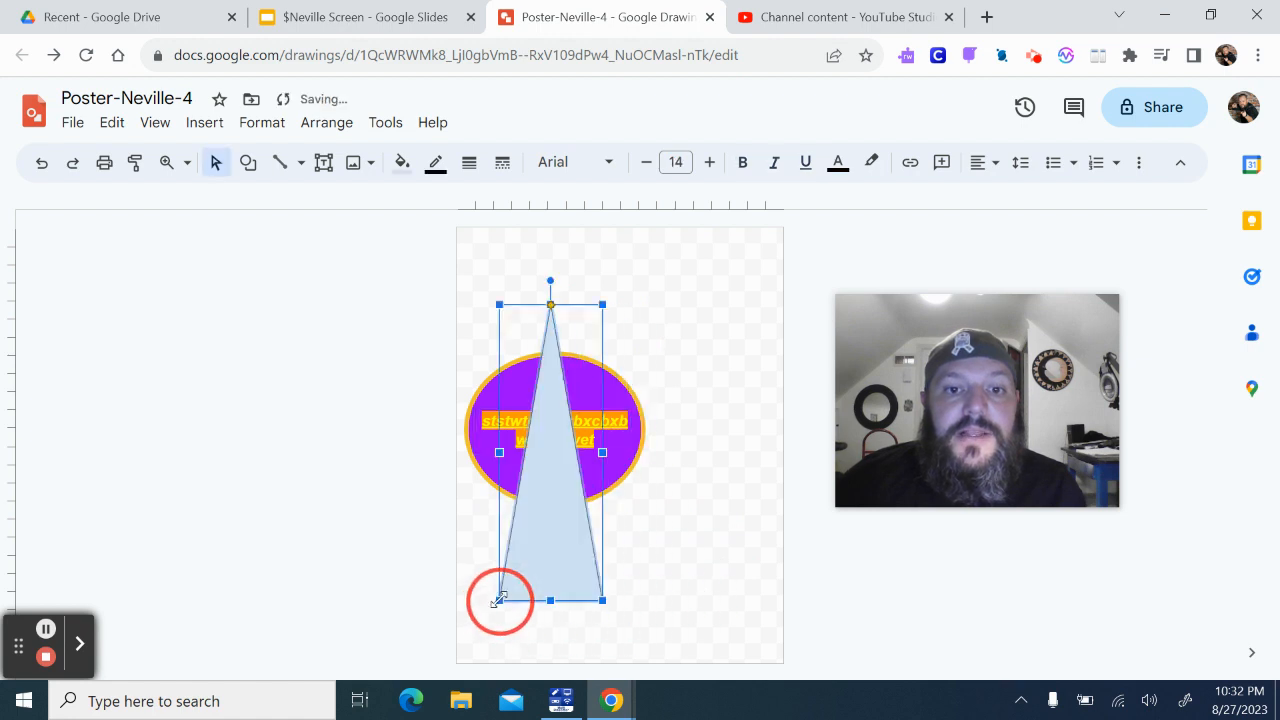
{"action": "left_click", "coordinate": [401, 163]}
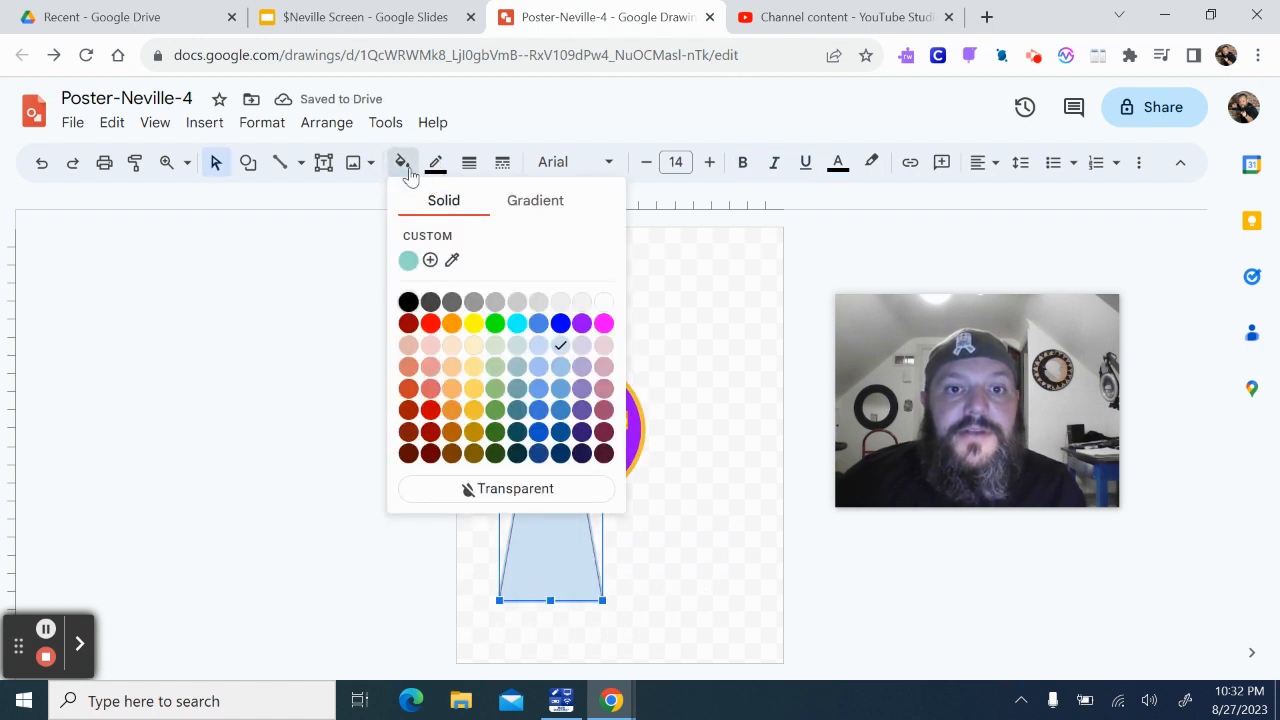
{"action": "left_click", "coordinate": [452, 323]}
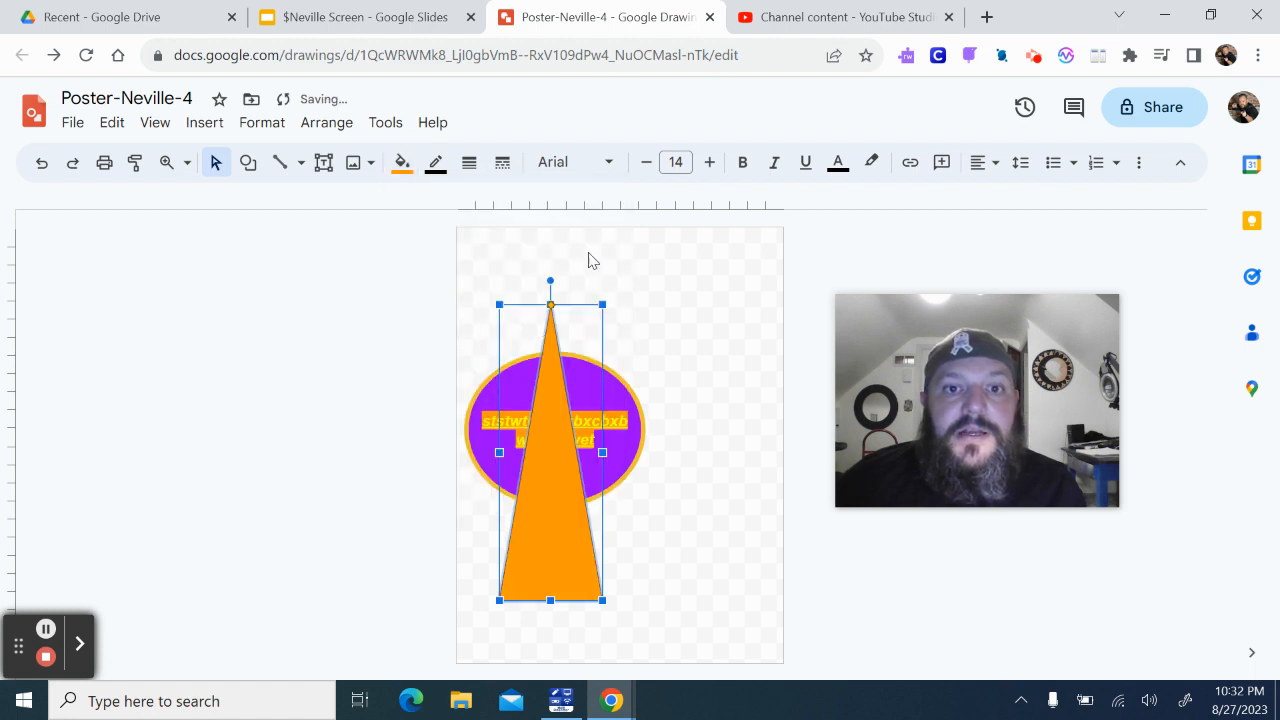
{"action": "left_click", "coordinate": [676, 379]}
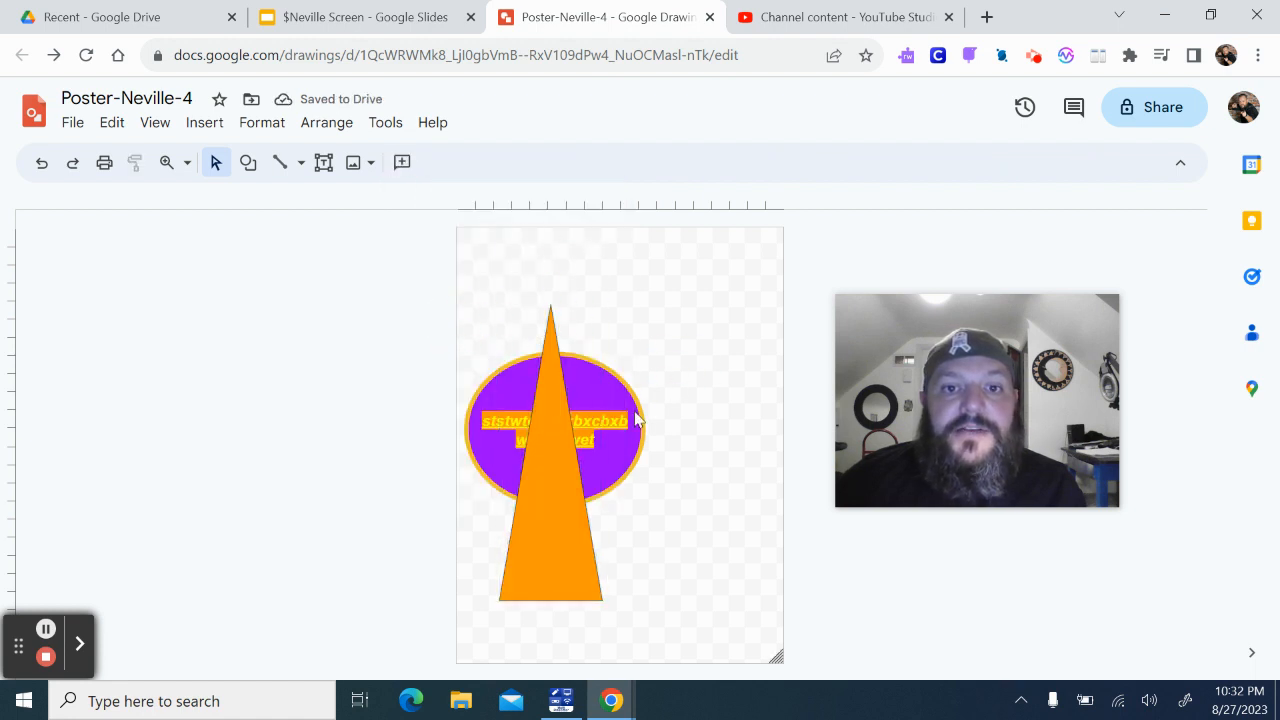
Send the orange triangle to the back, behind the oval and its text.
{"action": "left_click", "coordinate": [565, 506]}
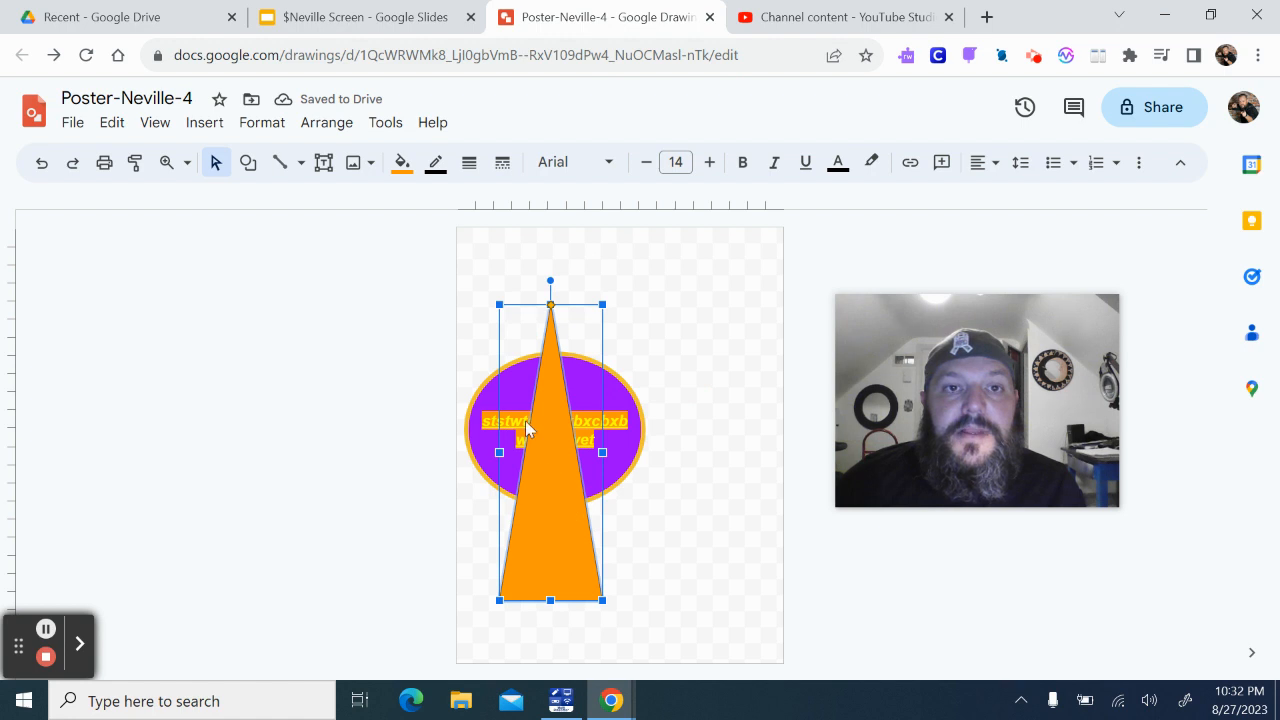
{"action": "left_click", "coordinate": [318, 122]}
{"action": "mouse_move", "coordinate": [562, 162]}
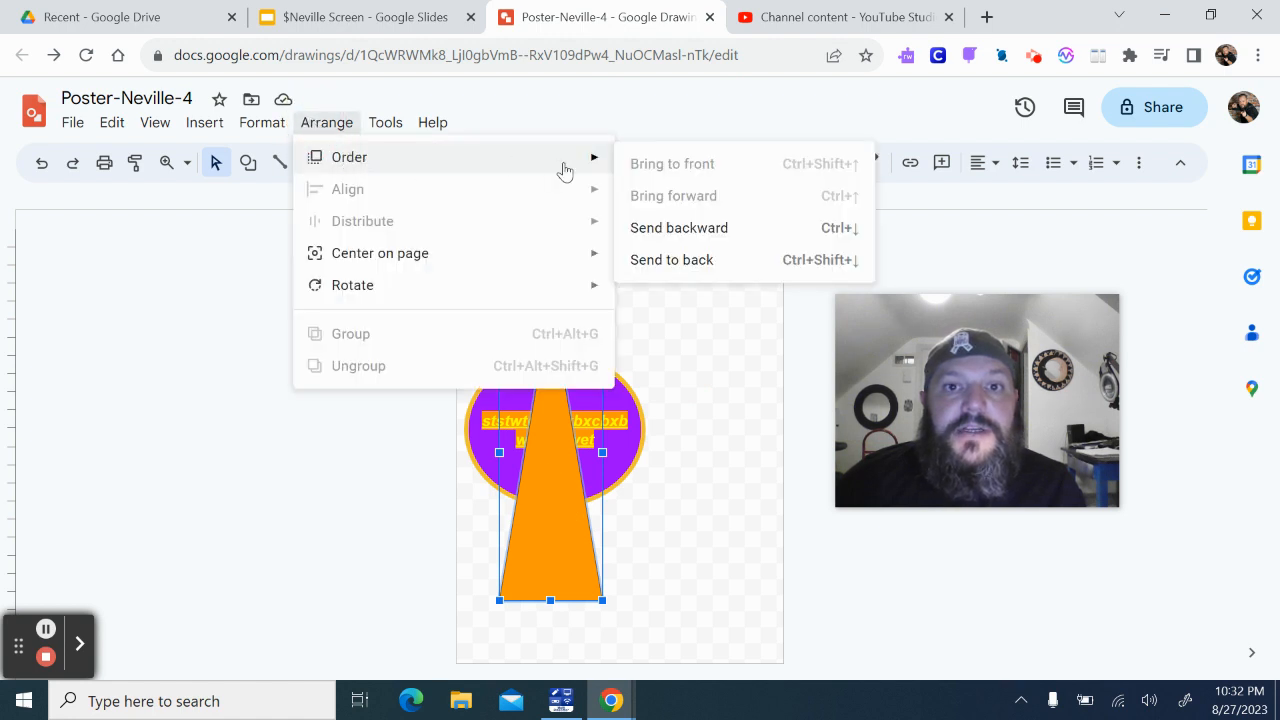
{"action": "left_click", "coordinate": [680, 262]}
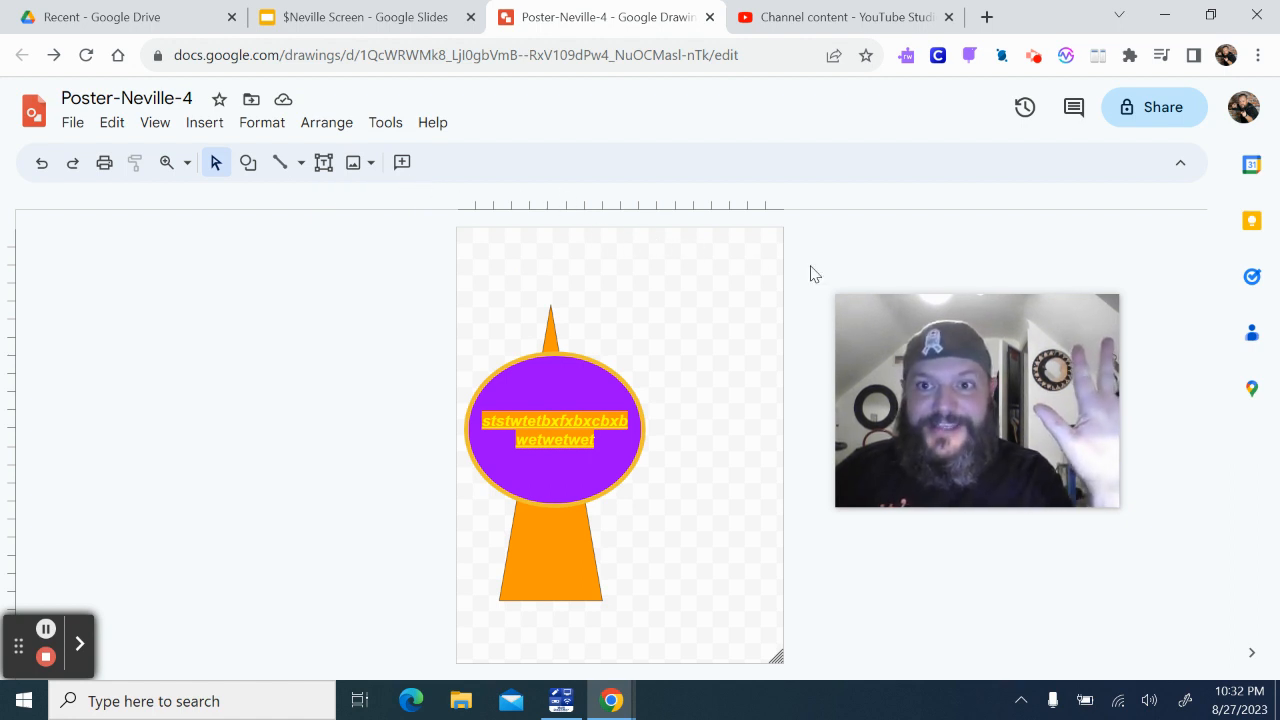
{"action": "mouse_move", "coordinate": [885, 388]}
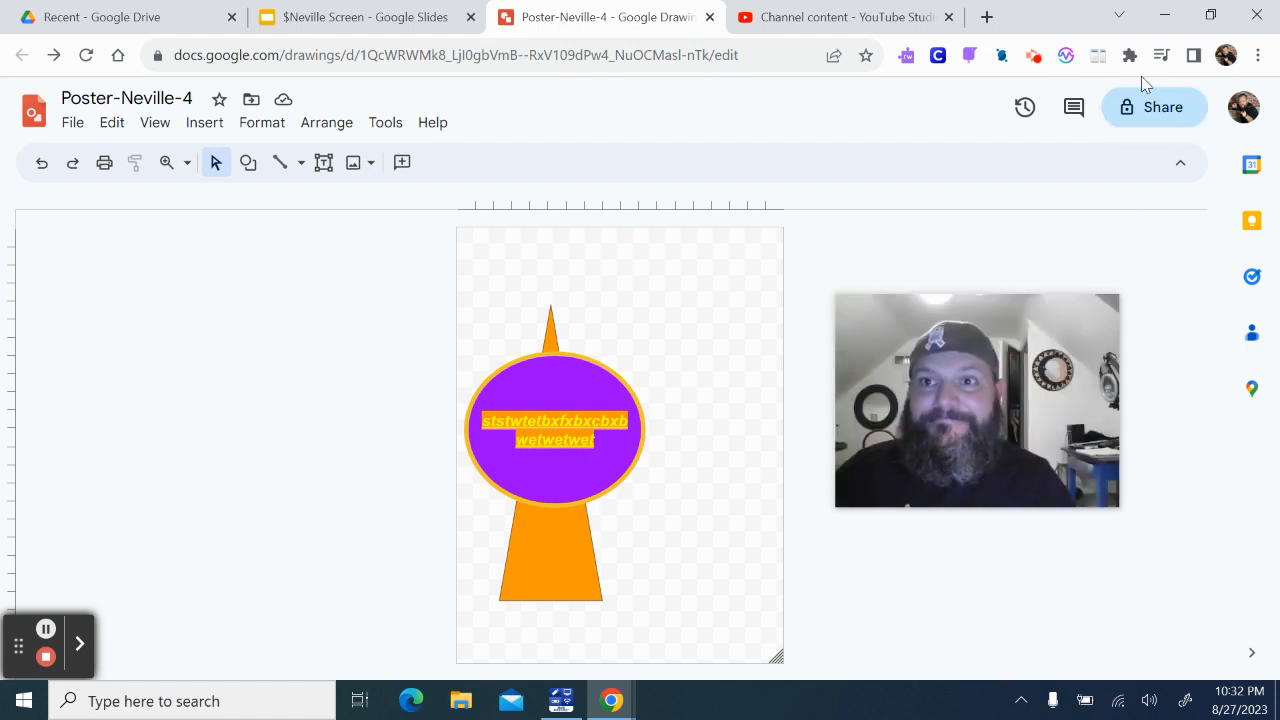